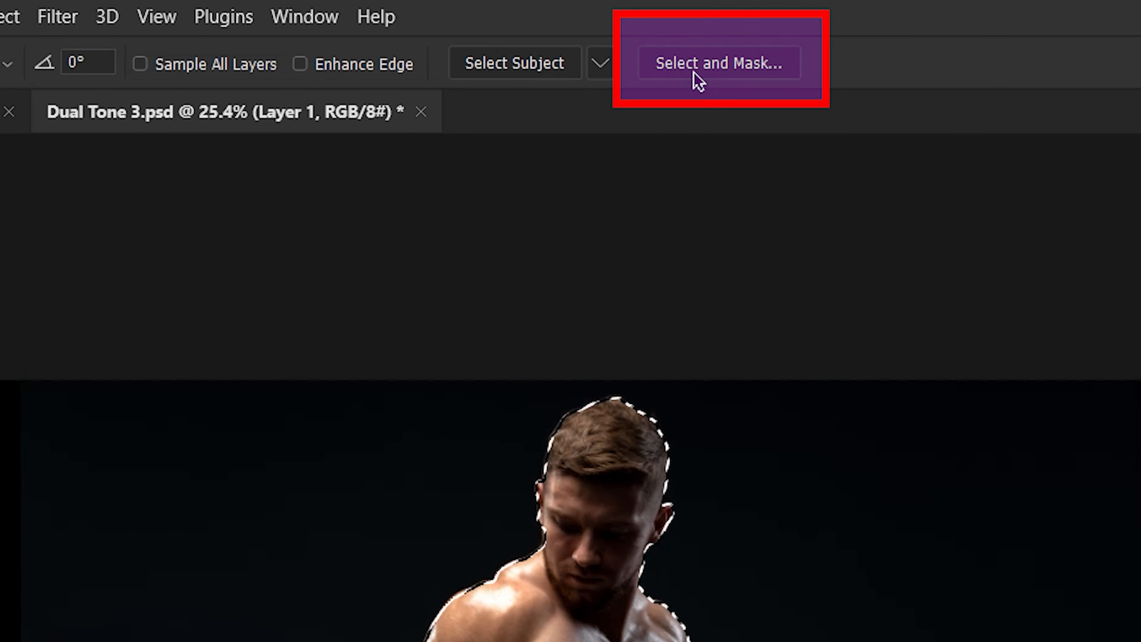
- Open Select and Mask for the selected man and set the edge's Smooth value to 30
{"action": "left_click", "coordinate": [696, 79]}
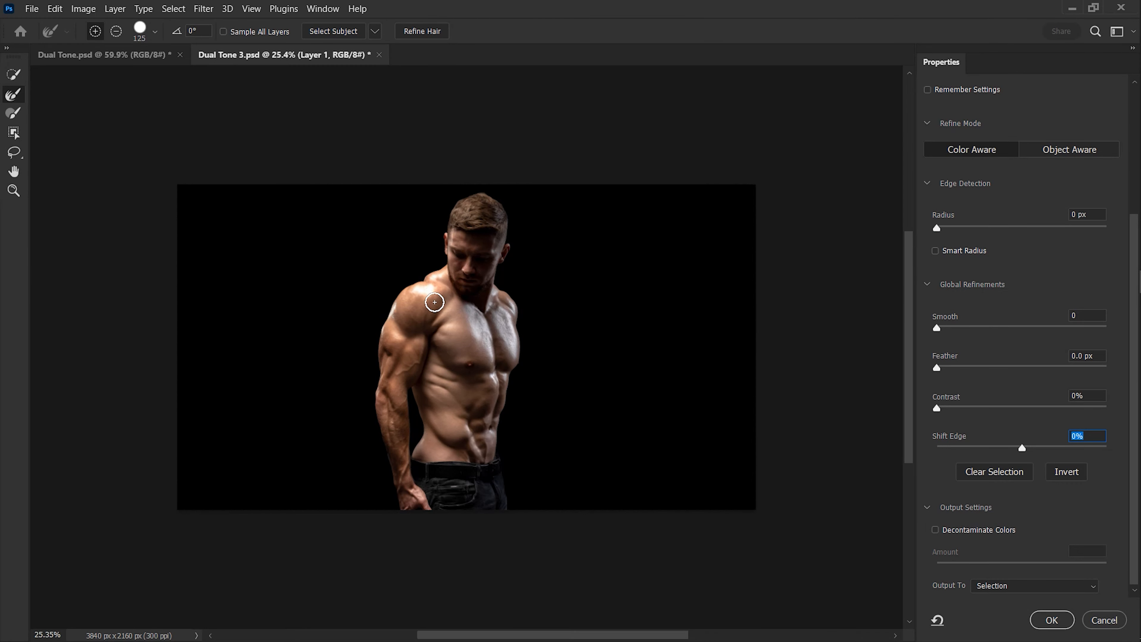
{"action": "key", "text": "ctrl+plus"}
{"action": "key", "text": "ctrl+plus"}
{"action": "key", "text": "ctrl+plus"}
{"action": "key", "text": "ctrl+plus"}
{"action": "key", "text": "ctrl+plus"}
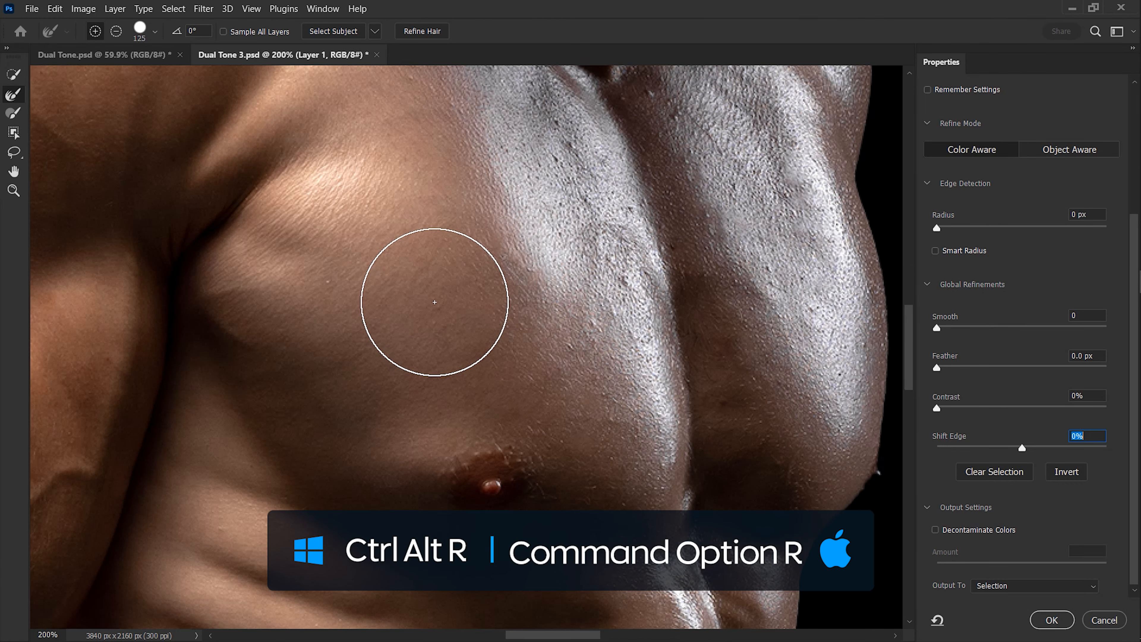
{"action": "left_click_drag", "start_coordinate": [275, 319], "coordinate": [704, 638]}
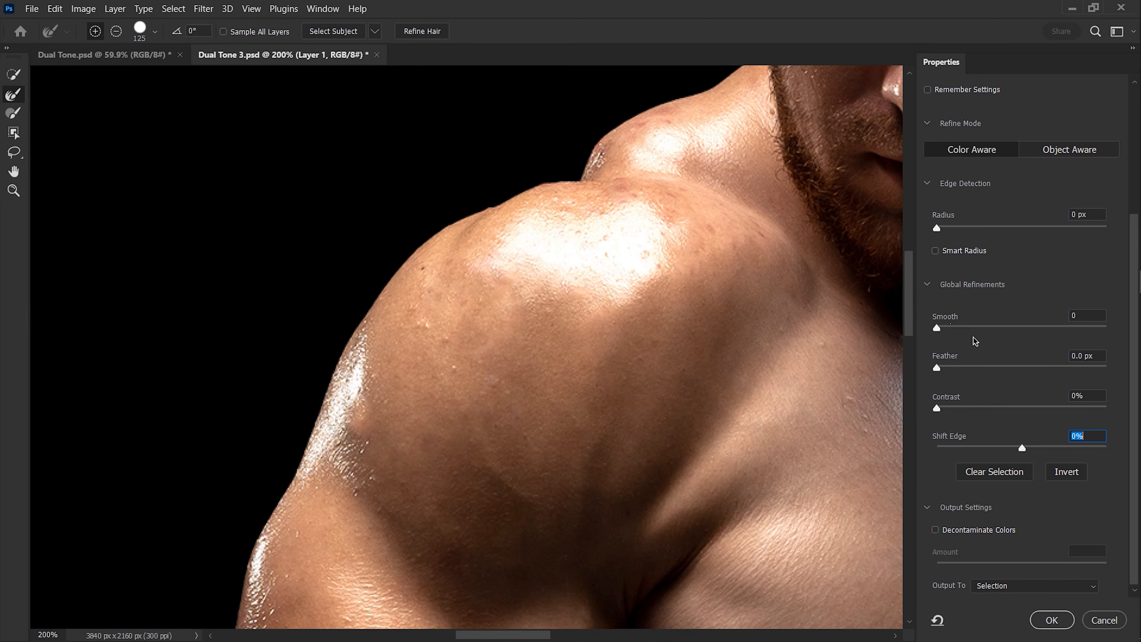
{"action": "type", "text": "30"}
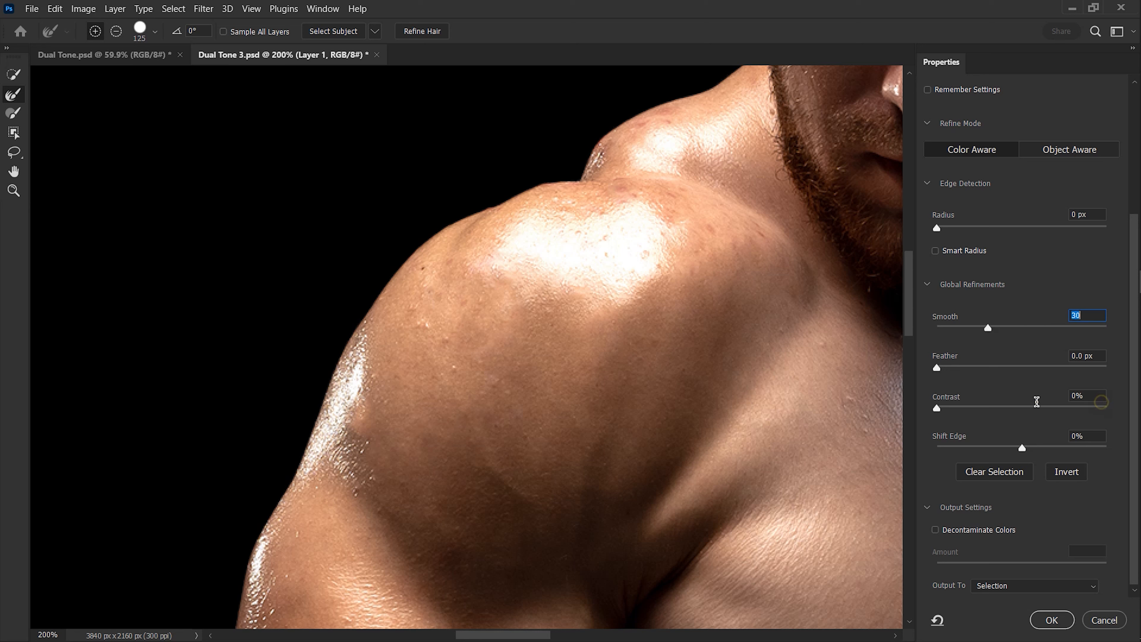
- Refine the selection edge with Contrast at 15%, Shift Edge at +6% and Smooth at 22
{"action": "left_click_drag", "start_coordinate": [1089, 399], "coordinate": [1045, 393]}
{"action": "type", "text": "15"}
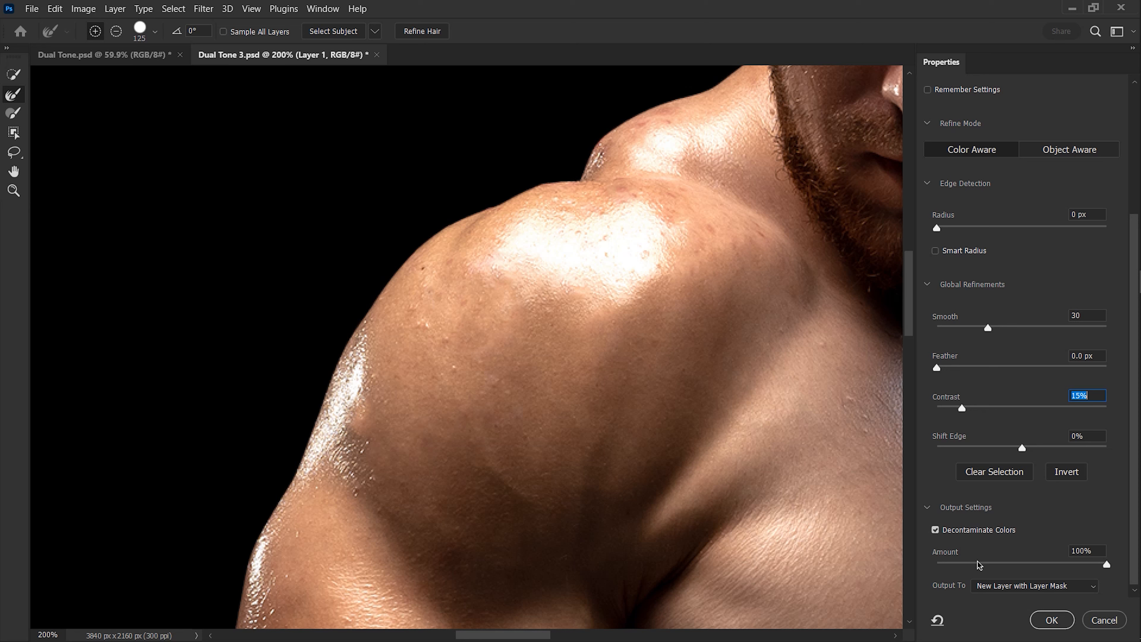
{"action": "key", "text": "Return"}
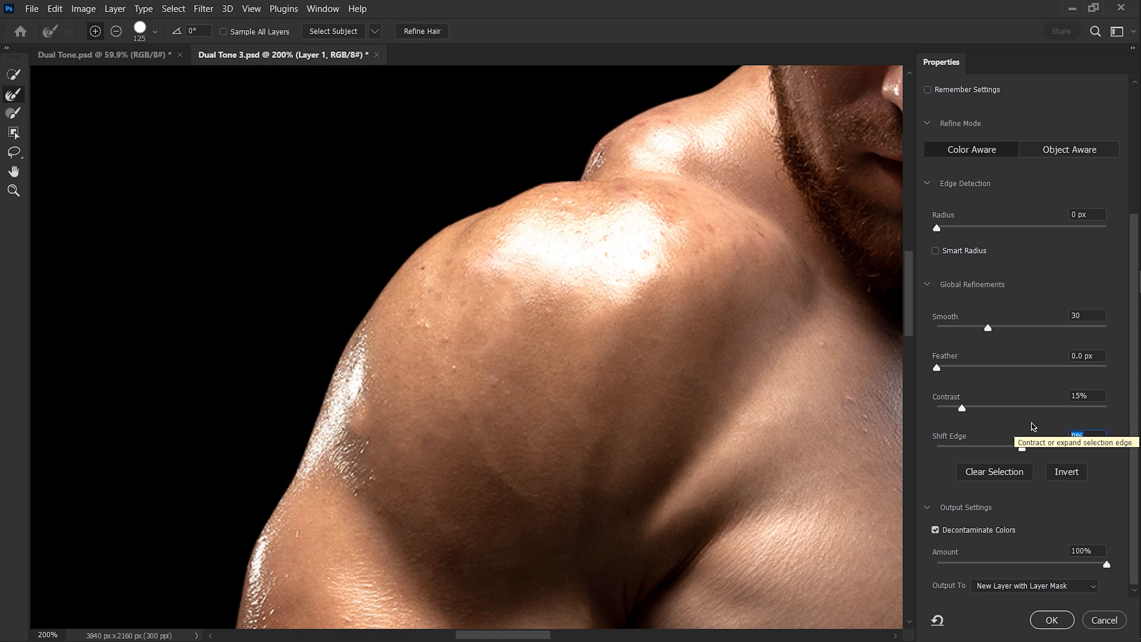
{"action": "type", "text": "6"}
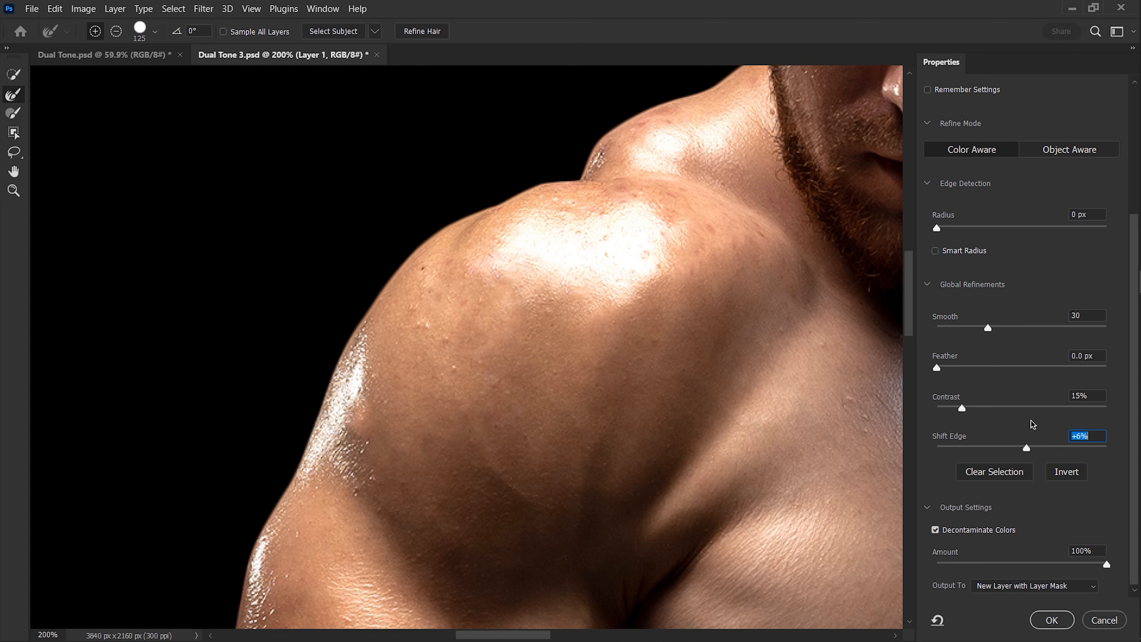
{"action": "double_click", "coordinate": [1091, 315]}
{"action": "type", "text": "22"}
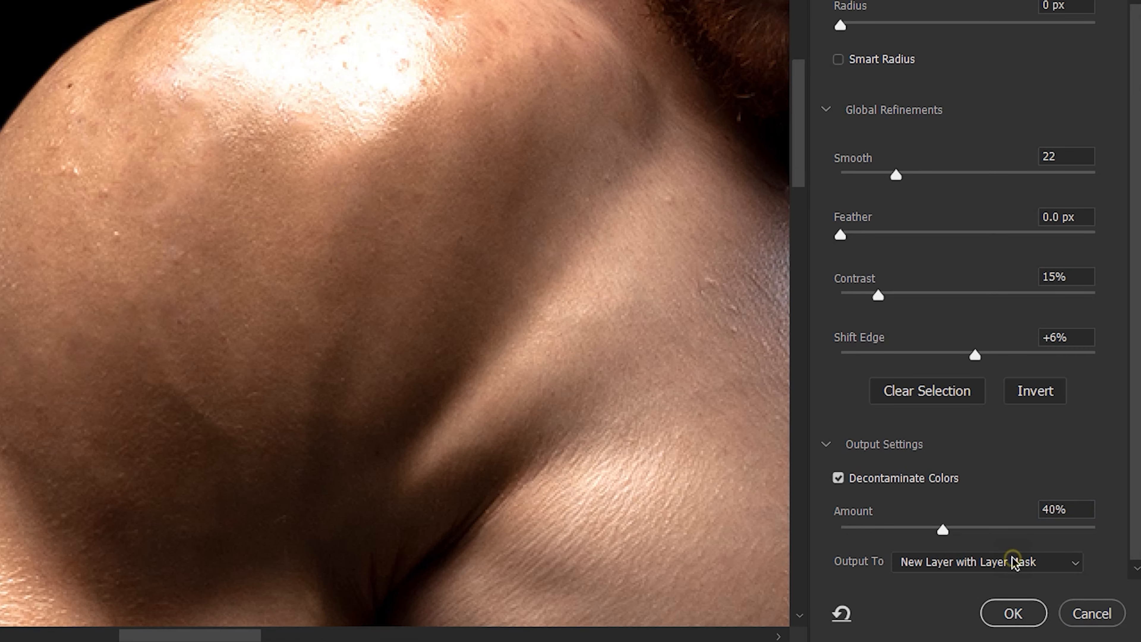
- Output the refined selection as a New Layer with Layer Mask and apply it
{"action": "left_click", "coordinate": [1013, 561]}
{"action": "left_click", "coordinate": [952, 592]}
{"action": "left_click", "coordinate": [1014, 613]}
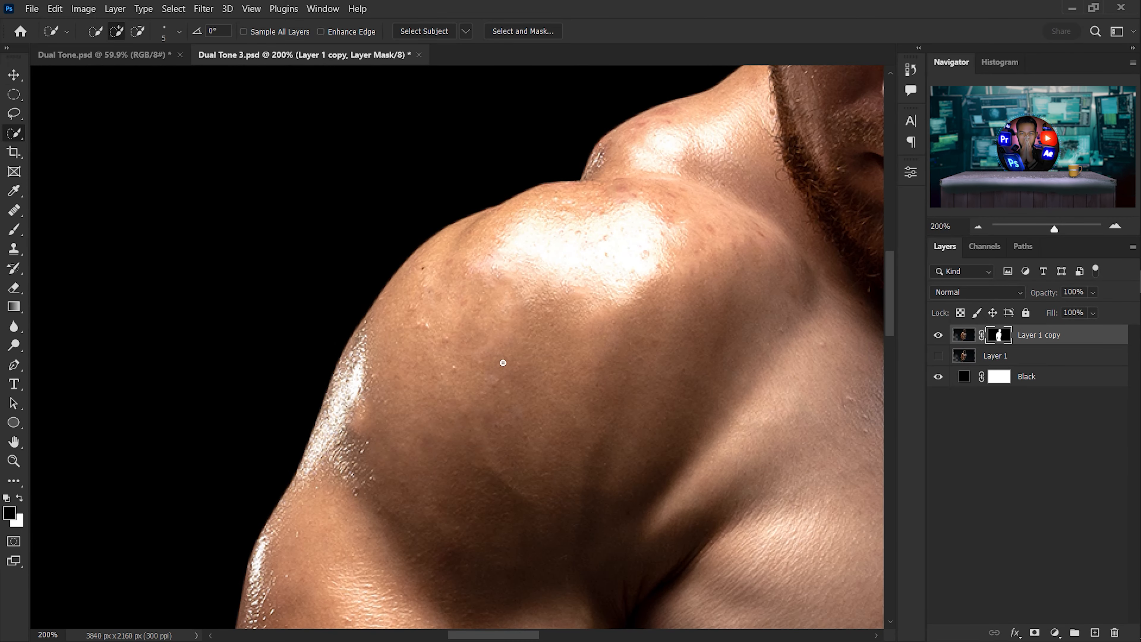
- Rename the masked Layer 1 copy as Main
{"action": "scroll", "coordinate": [503, 363], "scroll_direction": "down", "scroll_amount": 20}
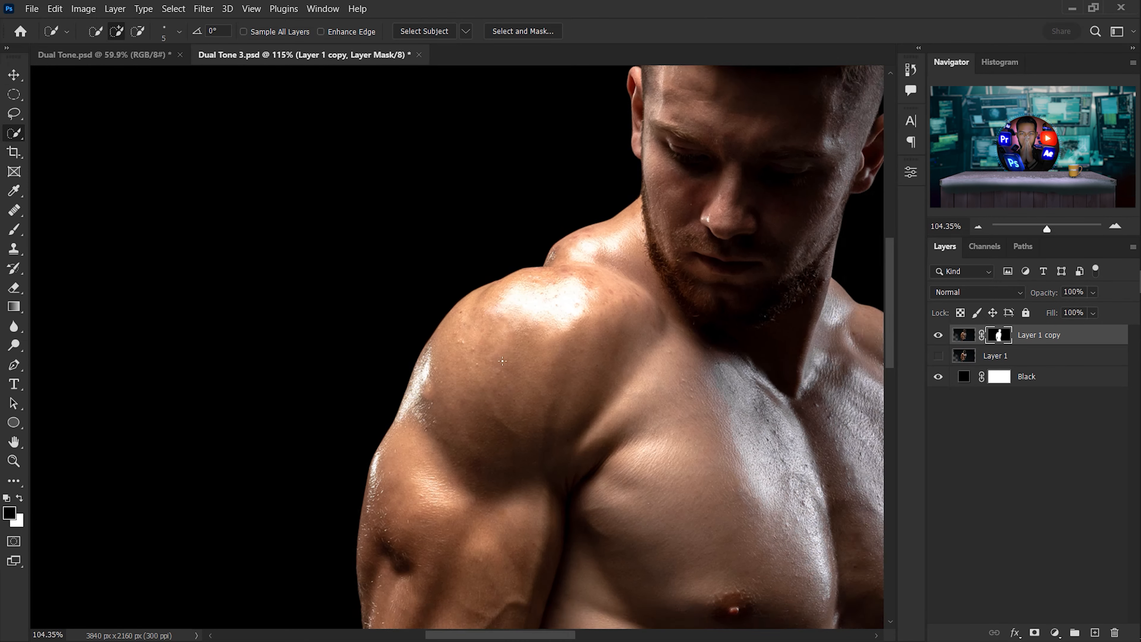
{"action": "scroll", "coordinate": [581, 497], "scroll_direction": "up", "scroll_amount": 8}
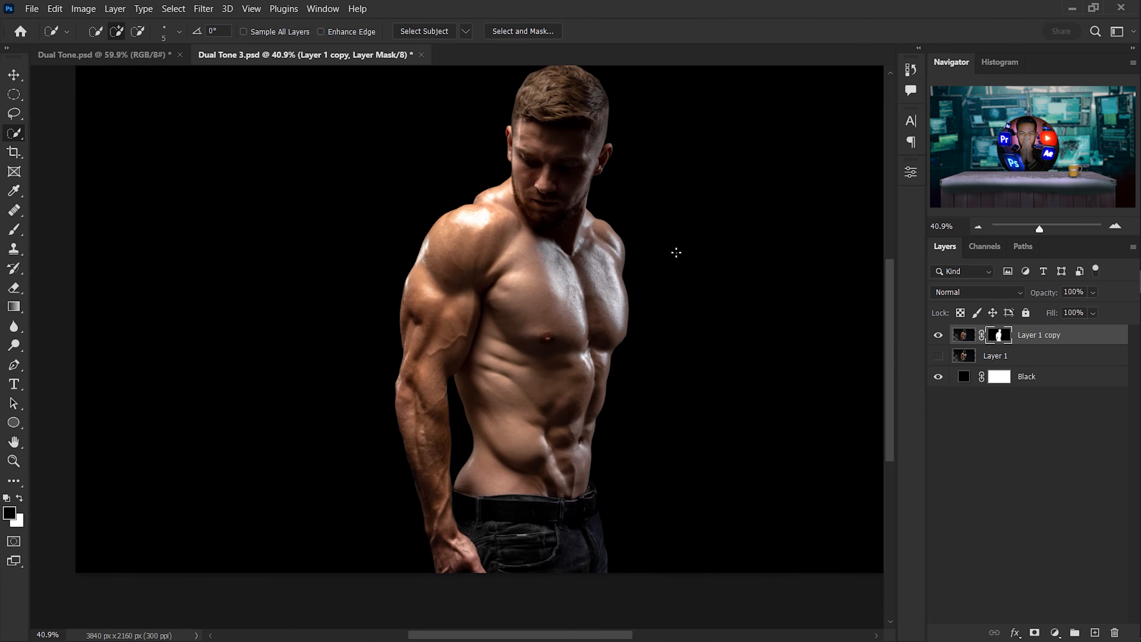
{"action": "key", "text": "v"}
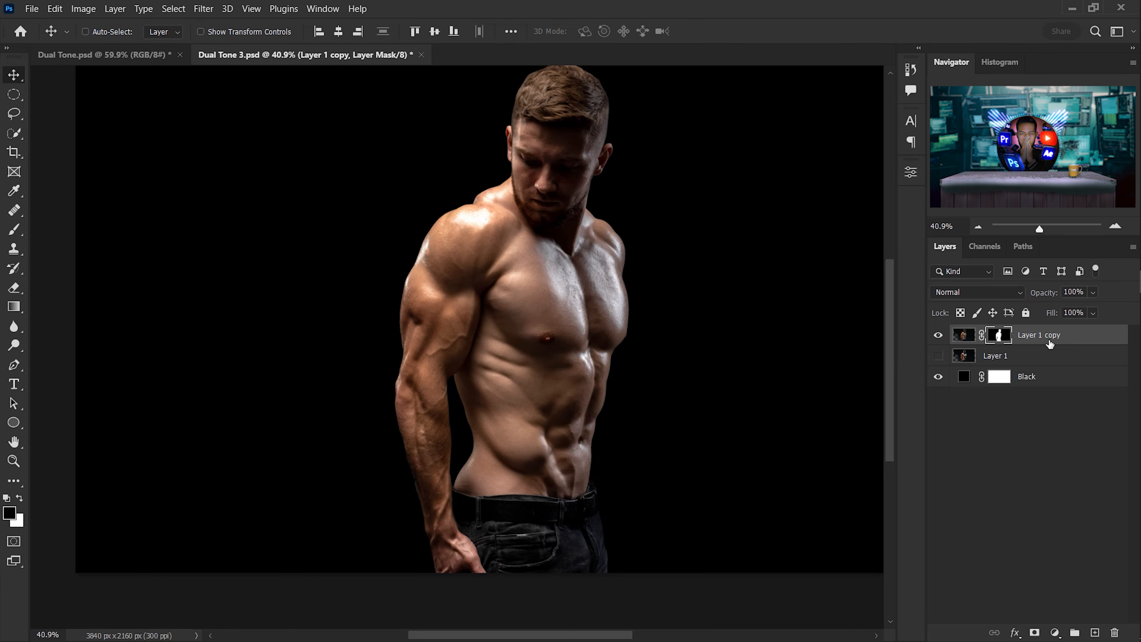
{"action": "double_click", "coordinate": [1034, 333]}
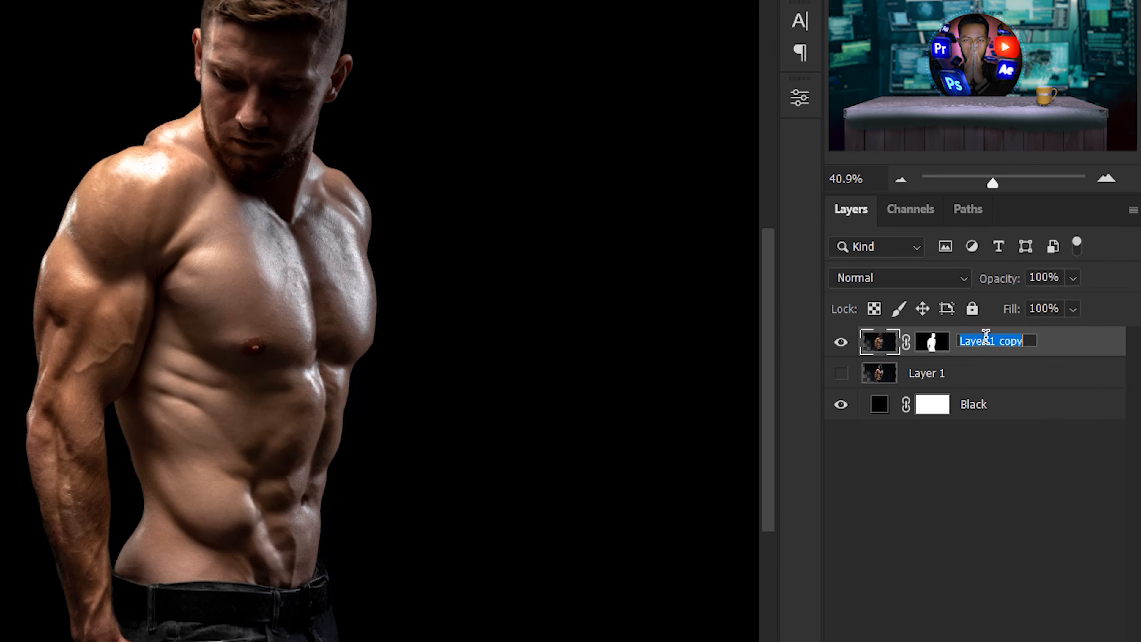
{"action": "type", "text": "Main"}
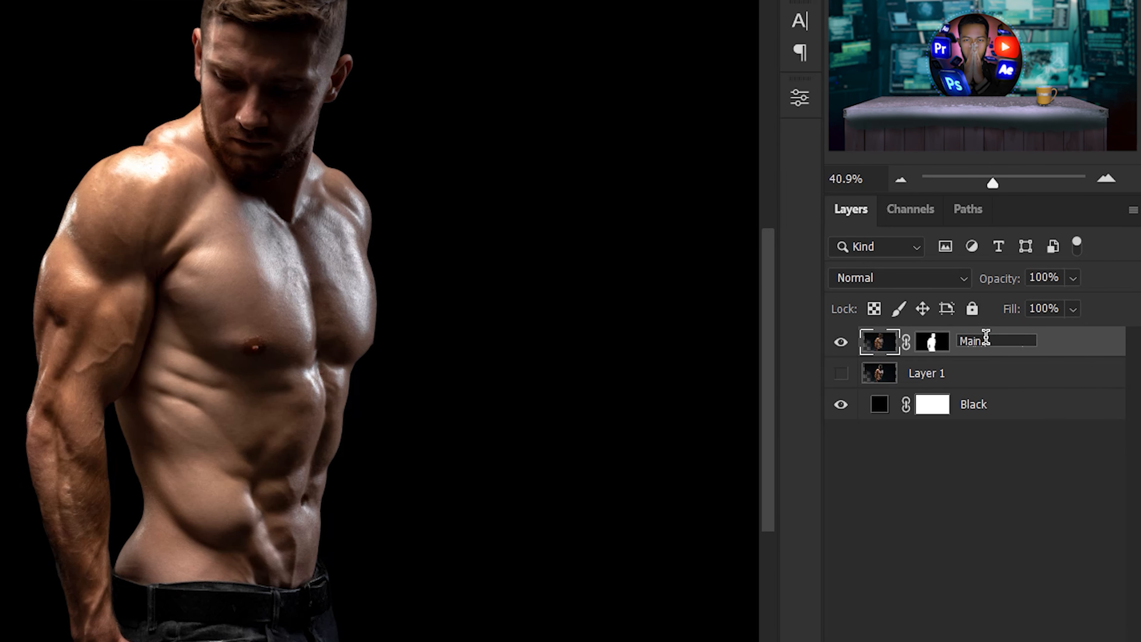
{"action": "key", "text": "Return"}
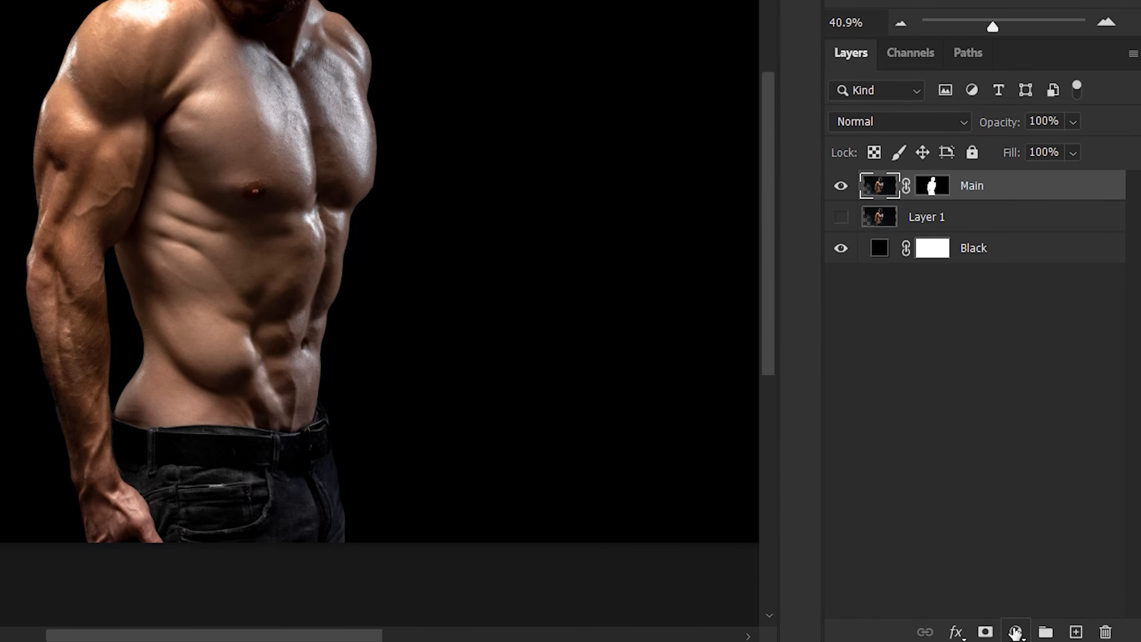
- Add a Gradient Map adjustment layer above Main and change its white end stop to pure red, ff0000
{"action": "left_click", "coordinate": [1015, 632]}
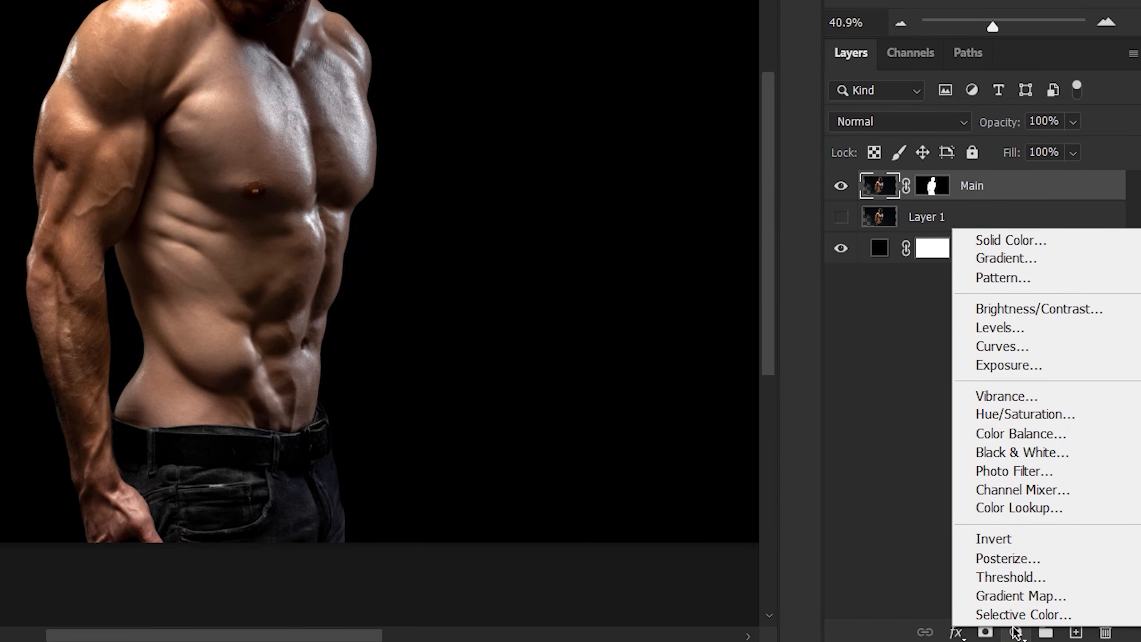
{"action": "left_click", "coordinate": [1092, 593]}
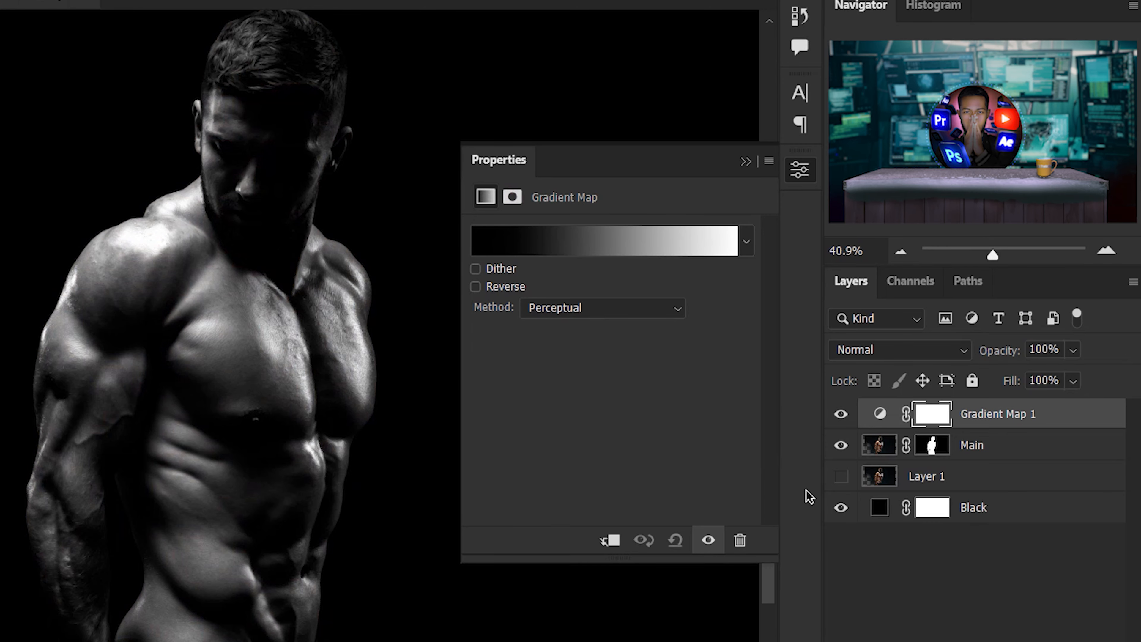
{"action": "left_click", "coordinate": [643, 243]}
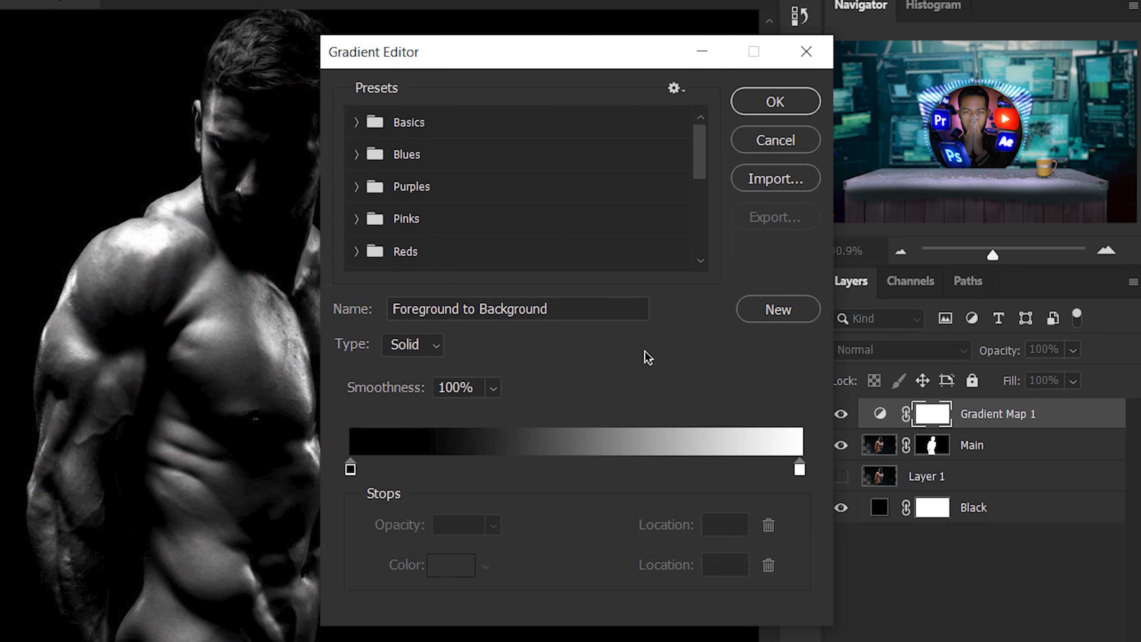
{"action": "left_click", "coordinate": [799, 470]}
{"action": "double_click", "coordinate": [800, 470]}
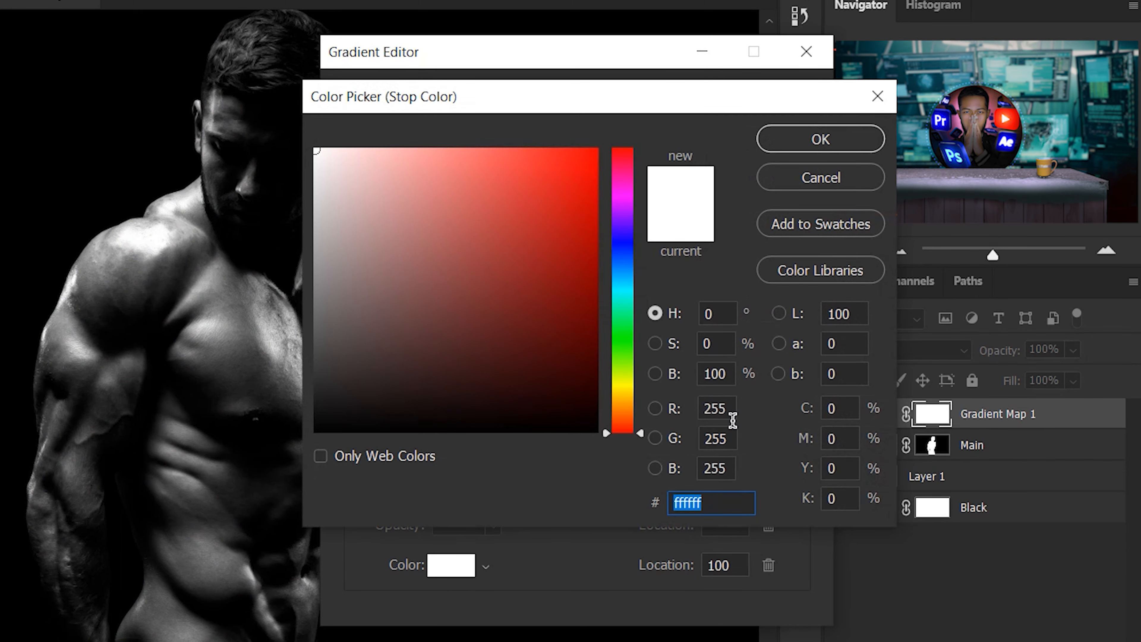
{"action": "left_click", "coordinate": [597, 150]}
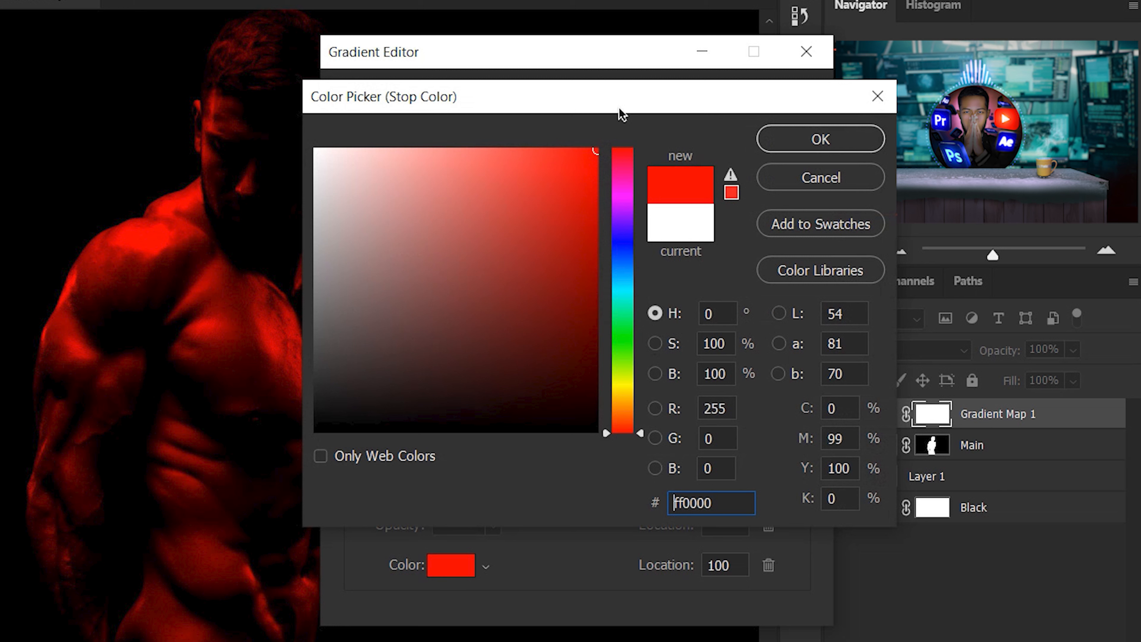
{"action": "left_click", "coordinate": [880, 147]}
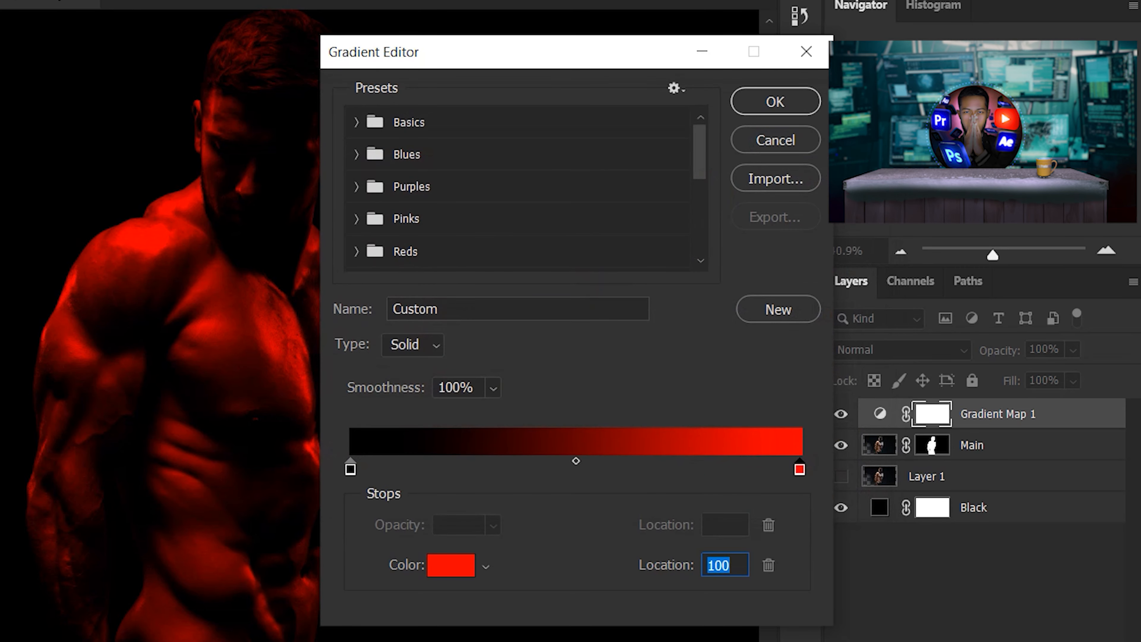
{"action": "left_click", "coordinate": [775, 102]}
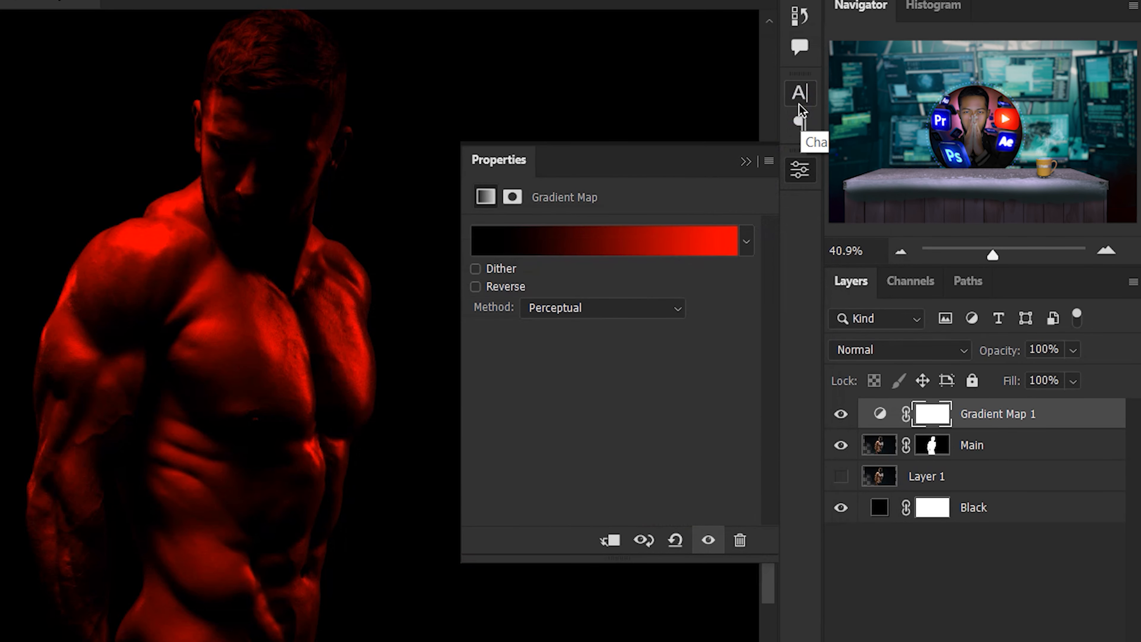
{"action": "left_click", "coordinate": [746, 161]}
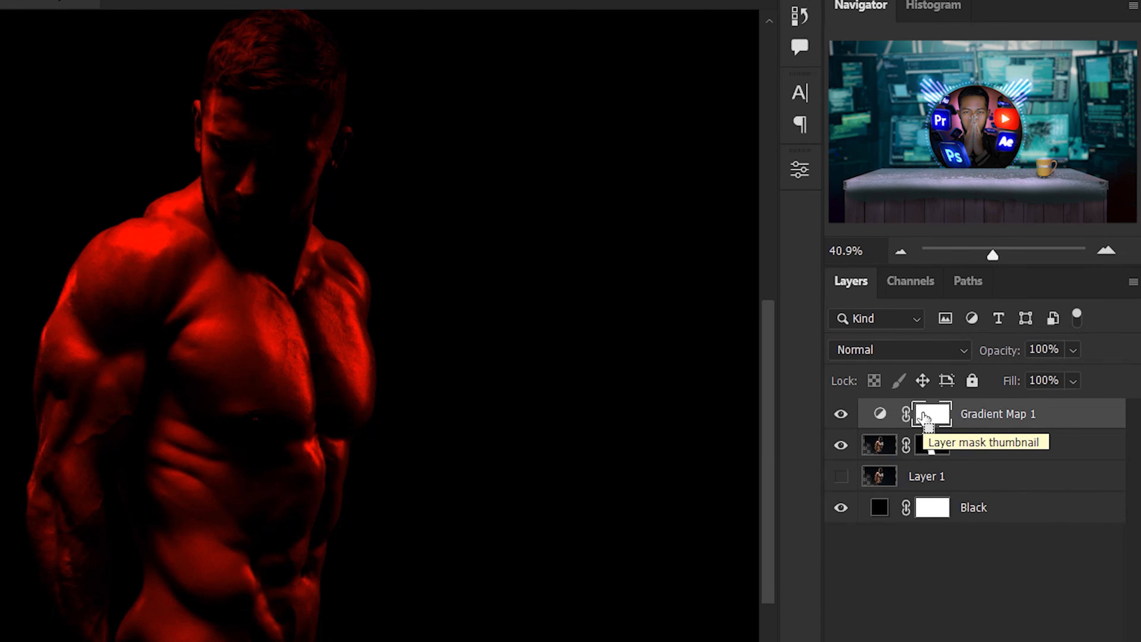
- Invert the Gradient Map's layer mask to black and clip the adjustment to the Main layer
{"action": "key", "text": "ctrl+i"}
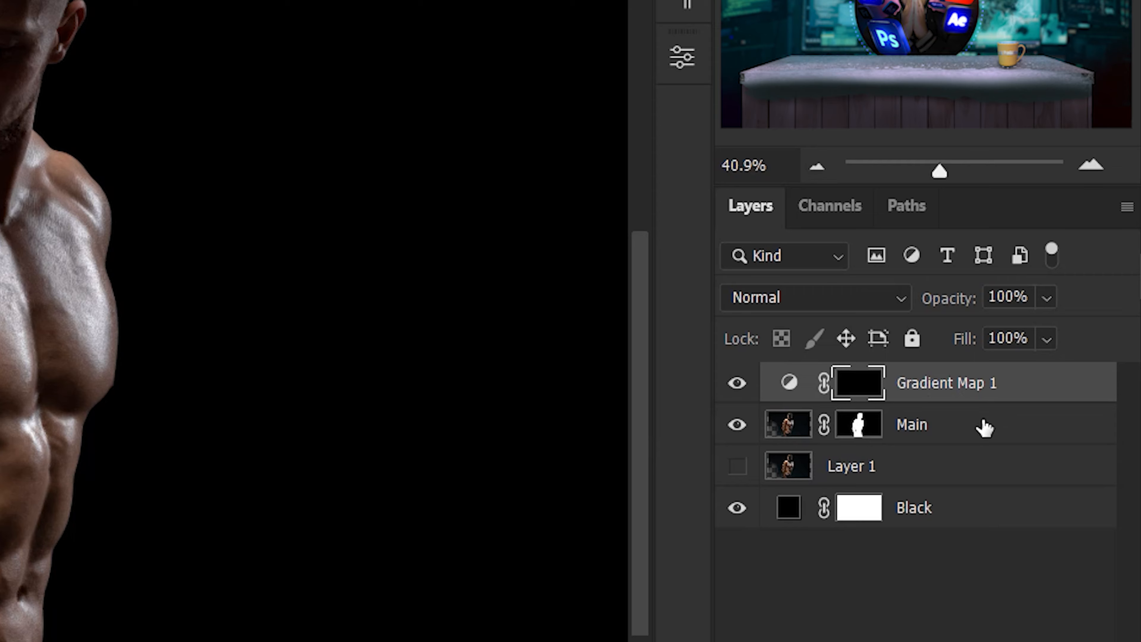
{"action": "left_click_drag", "start_coordinate": [983, 425], "coordinate": [947, 397]}
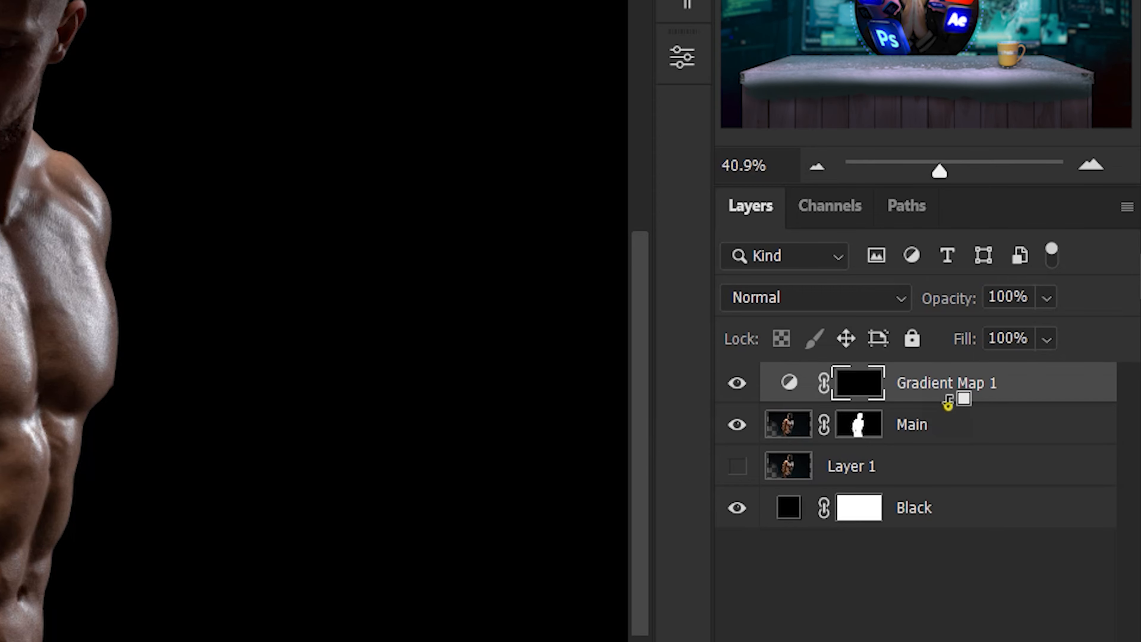
{"action": "left_click", "coordinate": [948, 403], "text": "alt"}
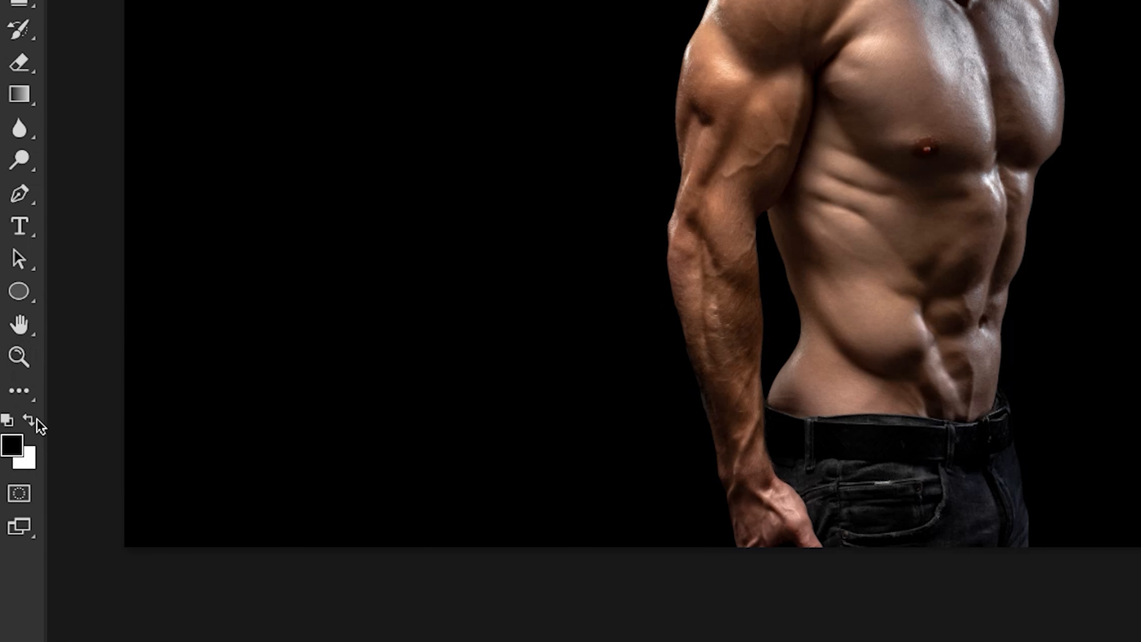
- Set the foreground color to white (ffffff) and the background color to black (000000)
{"action": "left_click", "coordinate": [13, 453]}
{"action": "left_click_drag", "start_coordinate": [382, 262], "coordinate": [107, 26]}
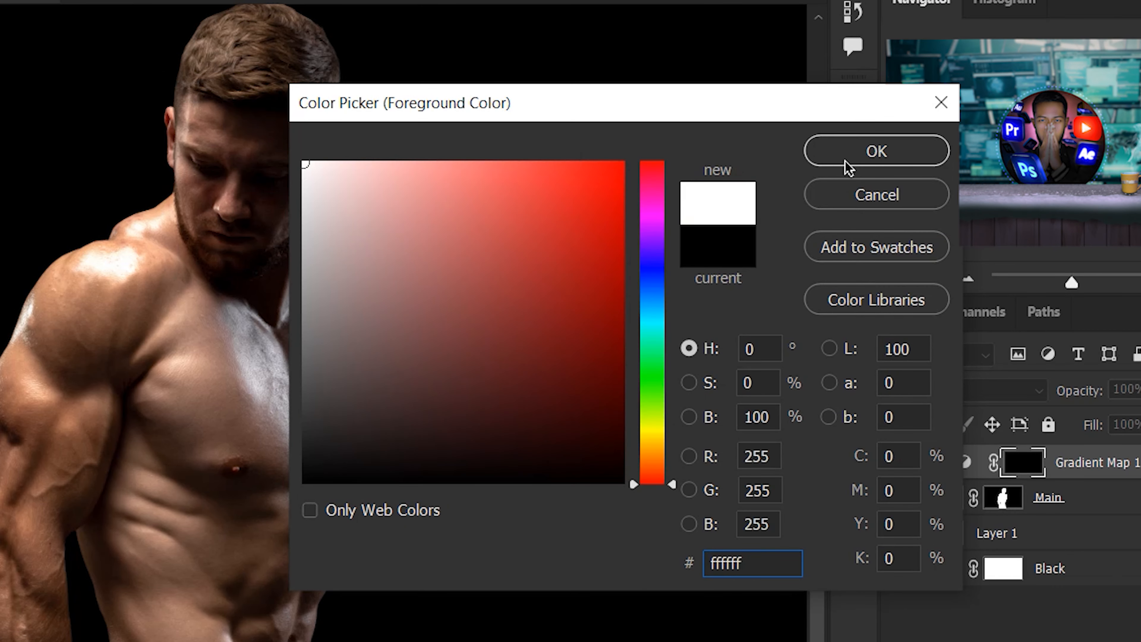
{"action": "left_click", "coordinate": [848, 168]}
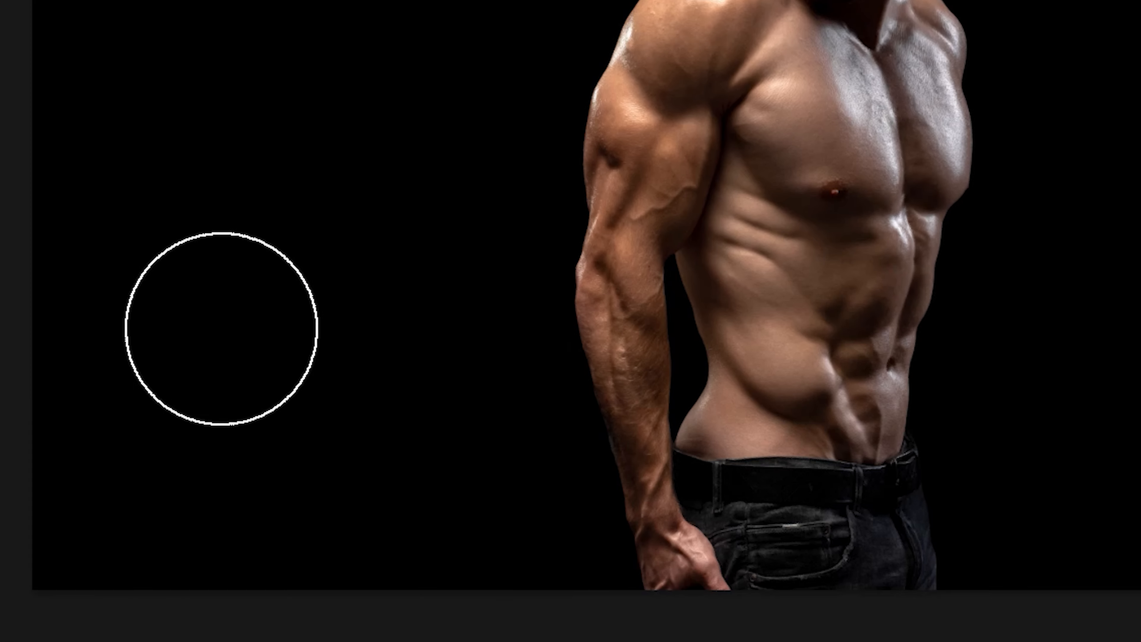
{"action": "left_click", "coordinate": [28, 462]}
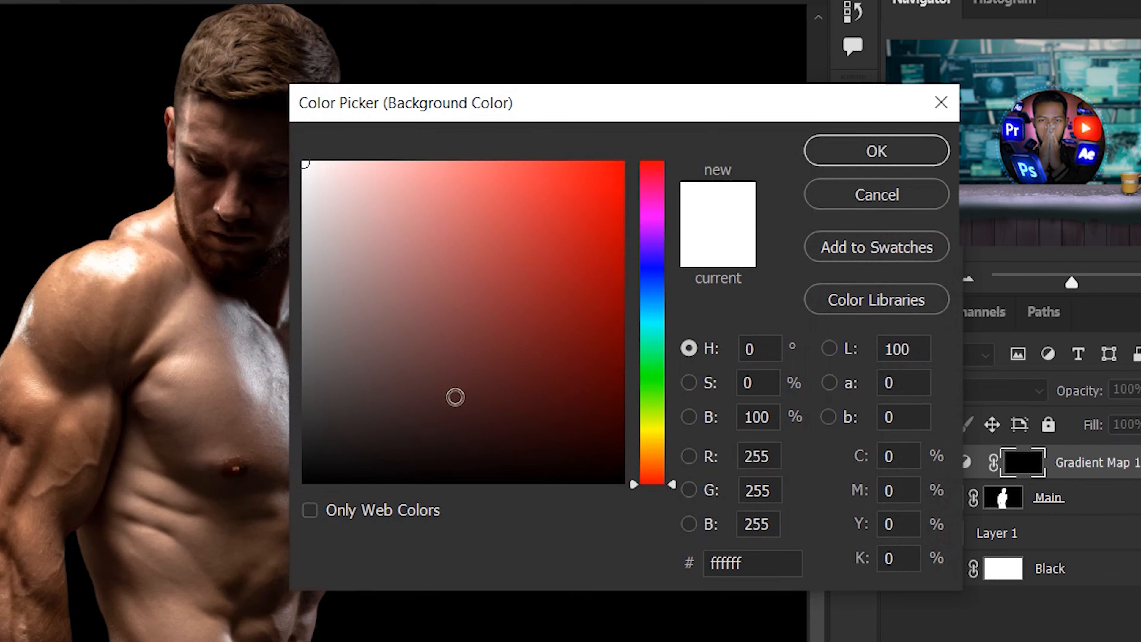
{"action": "left_click_drag", "start_coordinate": [506, 341], "coordinate": [728, 557]}
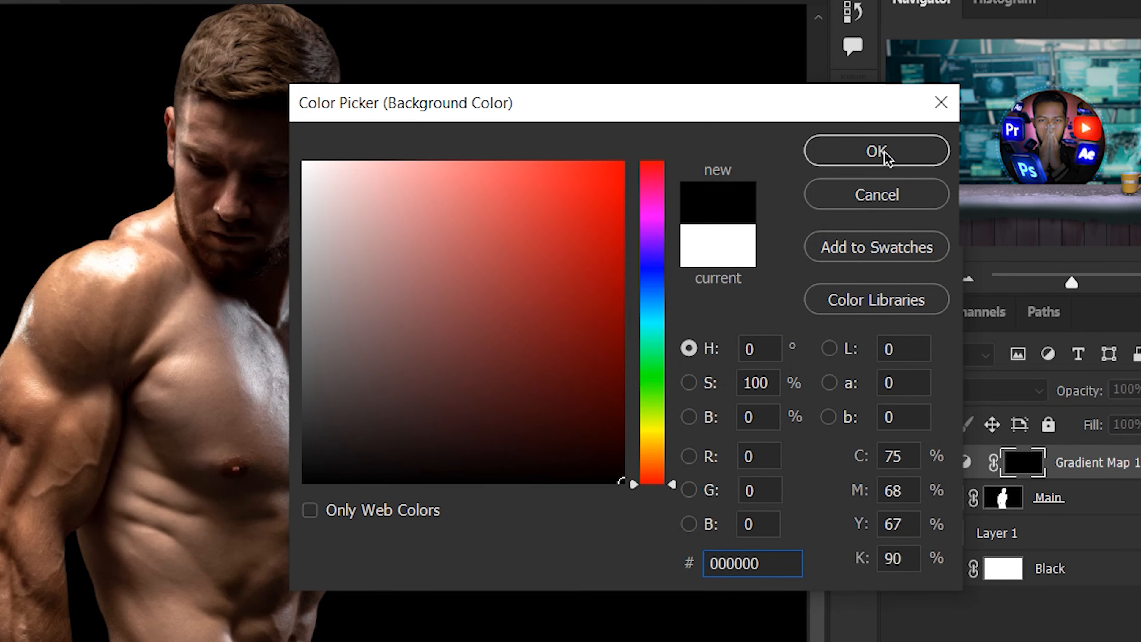
{"action": "left_click", "coordinate": [883, 156]}
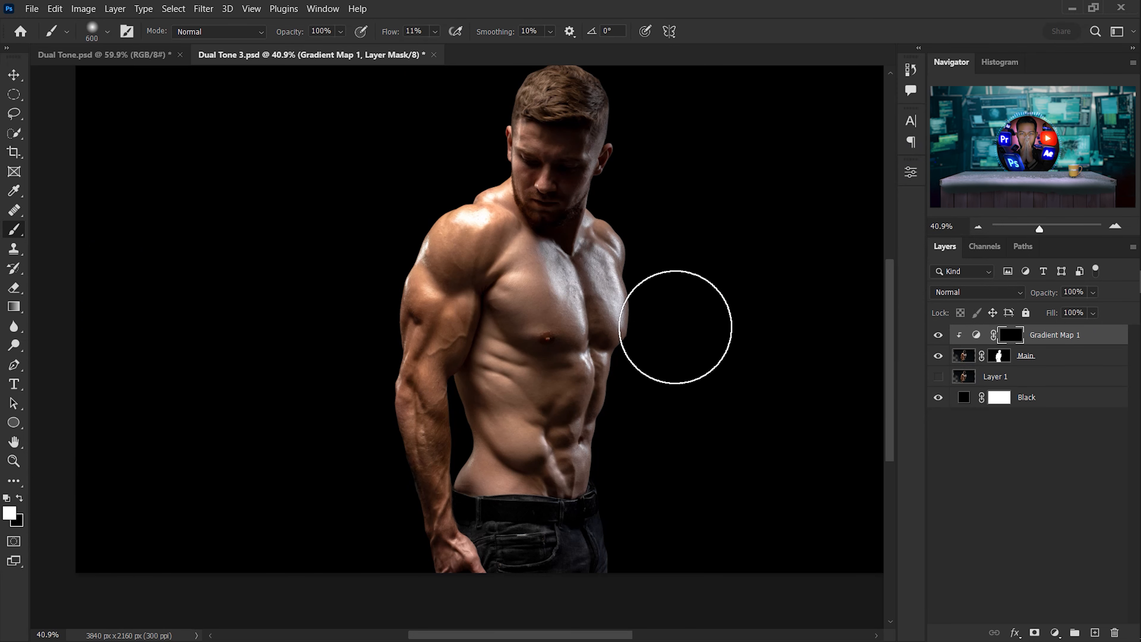
- Paint white on the Gradient Map mask over the man's far shoulder and chest at 100% brush flow, and choose the Soft Round brush
{"action": "left_click", "coordinate": [635, 253]}
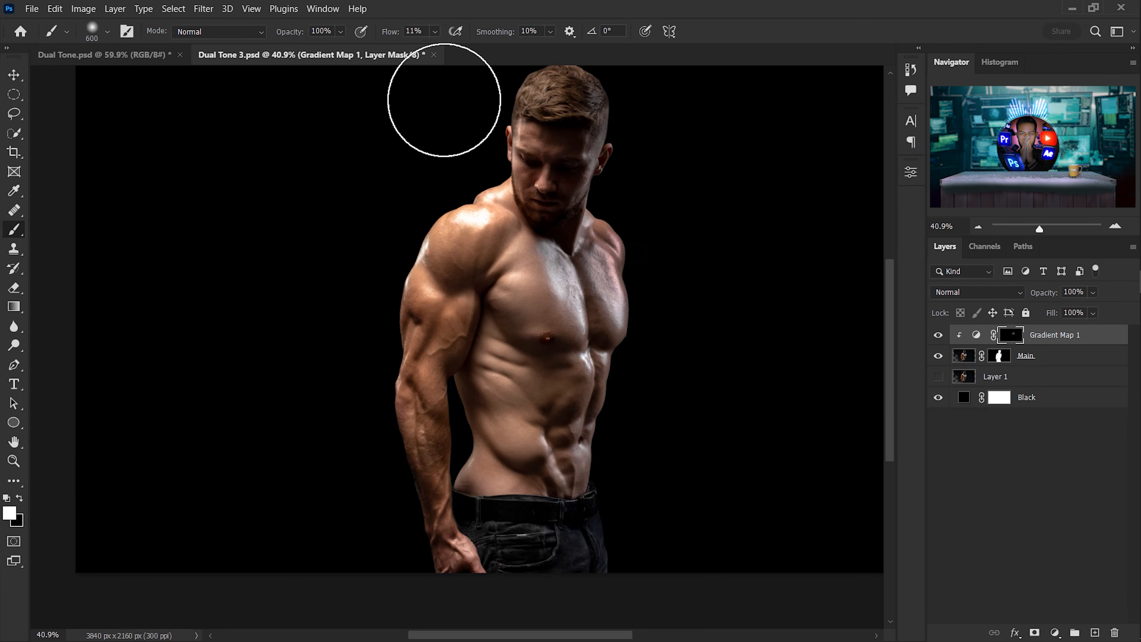
{"action": "left_click_drag", "start_coordinate": [426, 40], "coordinate": [489, 43]}
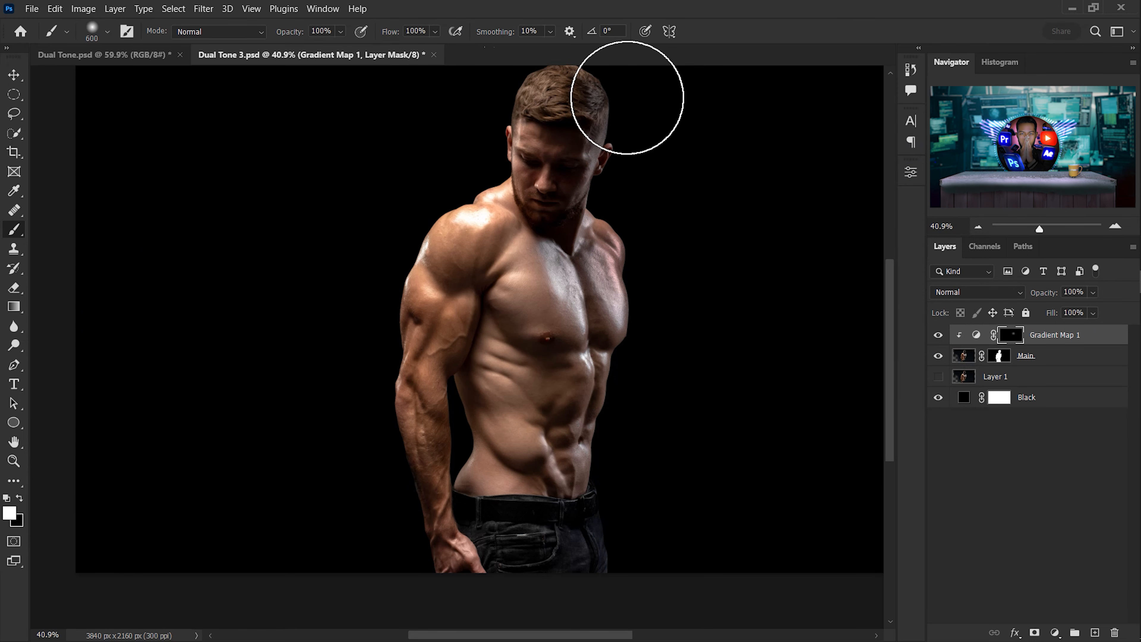
{"action": "mouse_move", "coordinate": [641, 248]}
{"action": "left_mouse_down"}
{"action": "mouse_move", "coordinate": [634, 321]}
{"action": "mouse_move", "coordinate": [664, 443]}
{"action": "left_mouse_up"}
{"action": "right_click", "coordinate": [645, 294]}
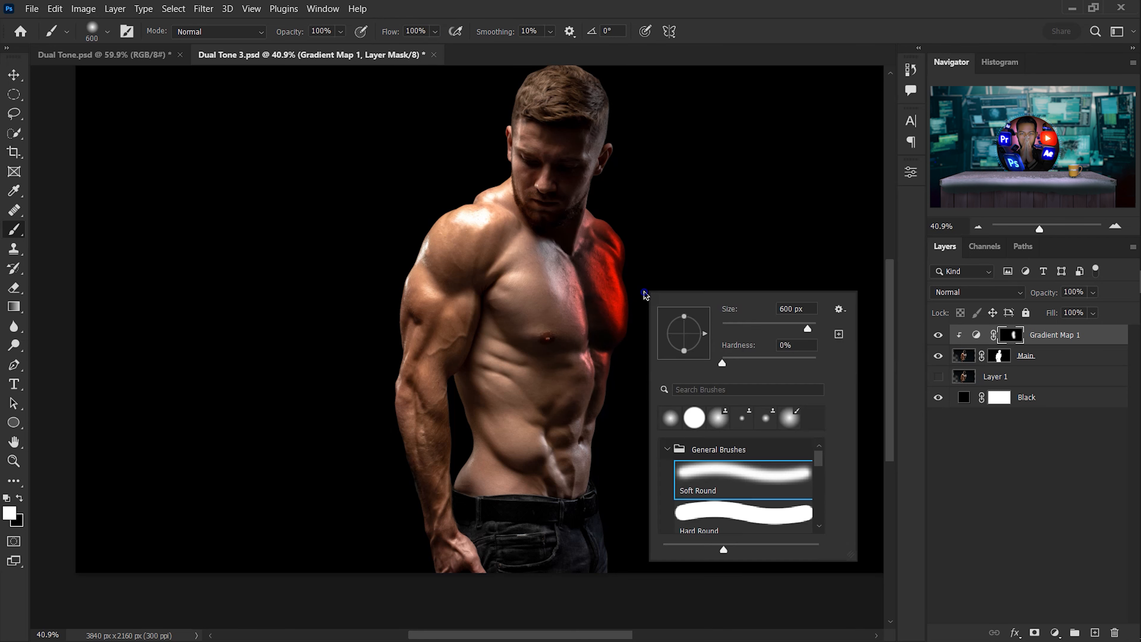
{"action": "left_click", "coordinate": [788, 478]}
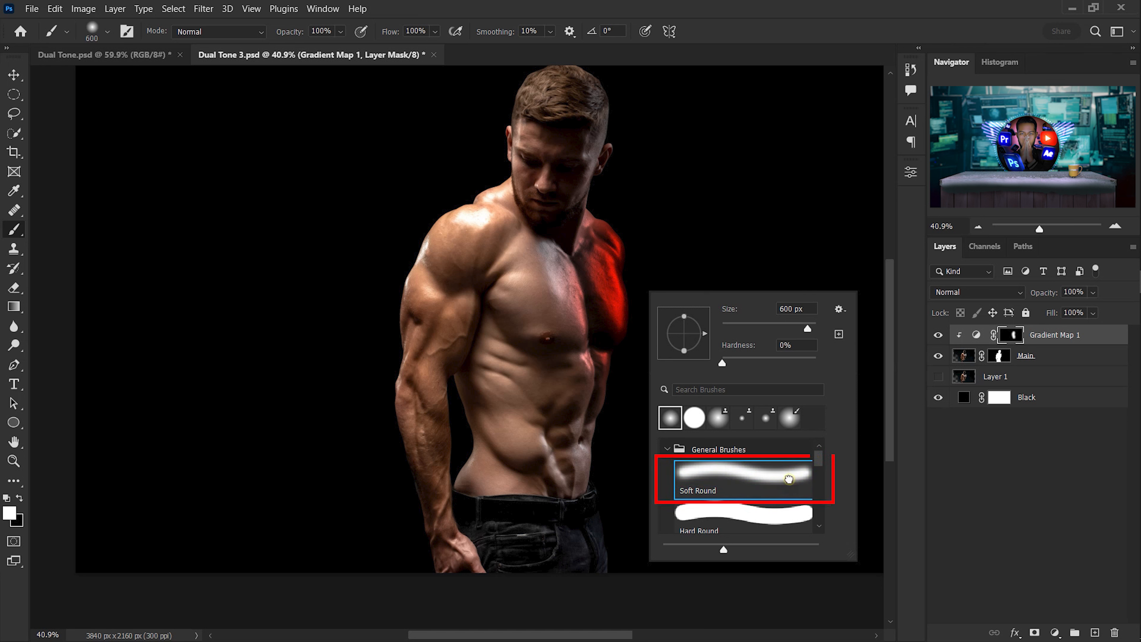
- Paint white on the Gradient Map mask down the far side of the man's torso with the Soft Round brush
{"action": "double_click", "coordinate": [789, 478]}
{"action": "mouse_move", "coordinate": [648, 304]}
{"action": "left_mouse_down"}
{"action": "mouse_move", "coordinate": [646, 496]}
{"action": "mouse_move", "coordinate": [638, 460]}
{"action": "left_mouse_up"}
- Reduce the brush to 150 px at 35% flow and paint white on the mask over the far side of the neck
{"action": "key", "text": "bracketleft"}
{"action": "key", "text": "bracketleft"}
{"action": "key", "text": "bracketleft"}
{"action": "key", "text": "bracketleft"}
{"action": "key", "text": "bracketleft"}
{"action": "key", "text": "bracketleft"}
{"action": "key", "text": "bracketleft"}
{"action": "key", "text": "bracketleft"}
{"action": "key", "text": "bracketleft"}
{"action": "key", "text": "bracketleft"}
{"action": "key", "text": "bracketleft"}
{"action": "key", "text": "bracketleft"}
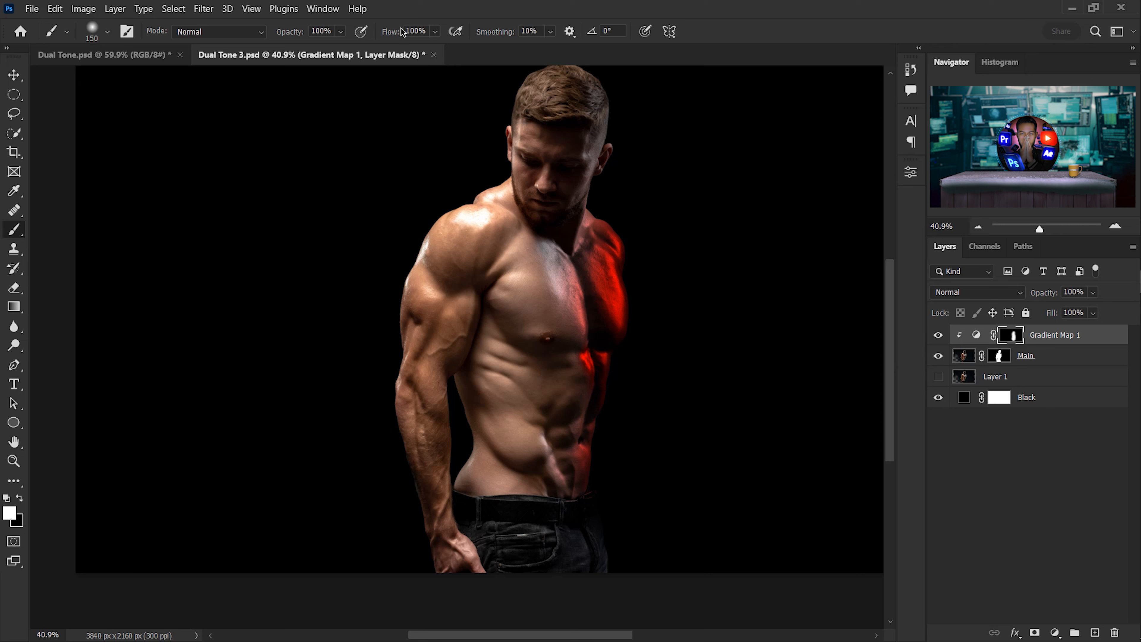
{"action": "key", "text": "x"}
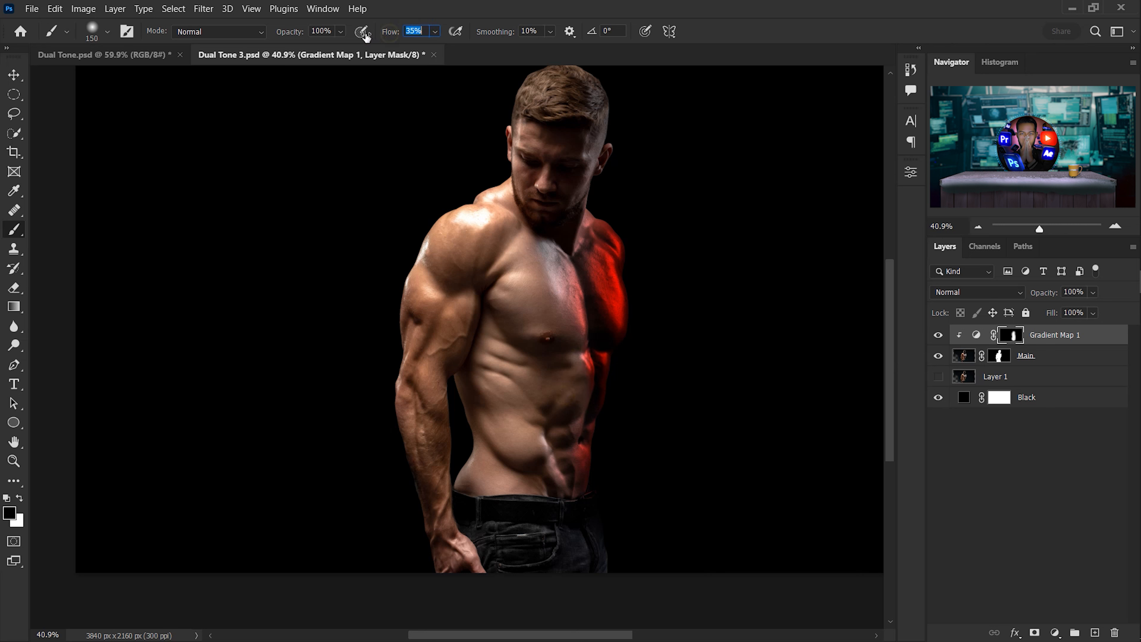
{"action": "key", "text": "x"}
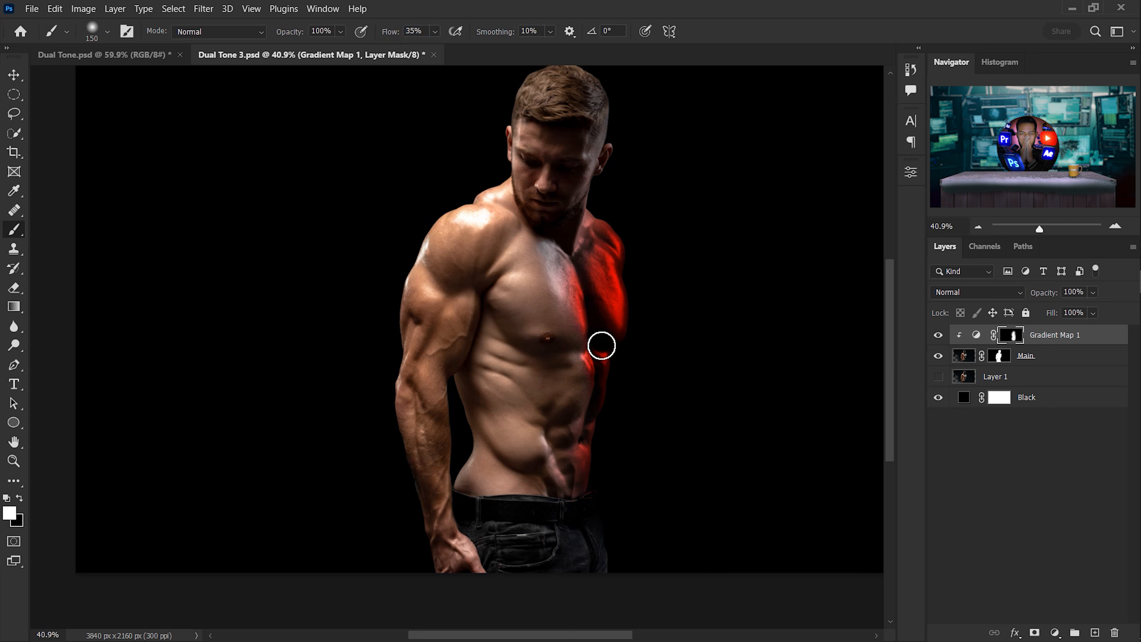
{"action": "left_click_drag", "start_coordinate": [580, 205], "coordinate": [584, 236]}
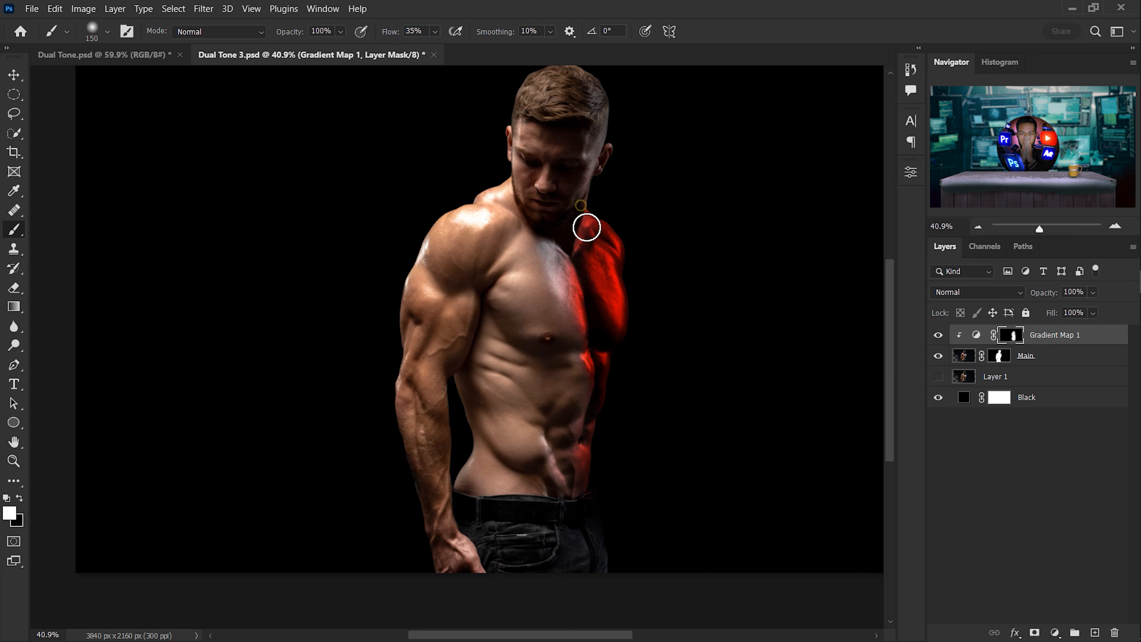
- Enlarge the brush to 250 px and paint white on the mask over the far side of the face, the jeans and the chest
{"action": "key", "text": "bracketright"}
{"action": "key", "text": "bracketright"}
{"action": "mouse_move", "coordinate": [596, 183]}
{"action": "left_mouse_down"}
{"action": "mouse_move", "coordinate": [621, 113]}
{"action": "mouse_move", "coordinate": [605, 129]}
{"action": "mouse_move", "coordinate": [612, 143]}
{"action": "mouse_move", "coordinate": [627, 112]}
{"action": "mouse_move", "coordinate": [589, 247]}
{"action": "mouse_move", "coordinate": [611, 183]}
{"action": "mouse_move", "coordinate": [609, 276]}
{"action": "left_mouse_up"}
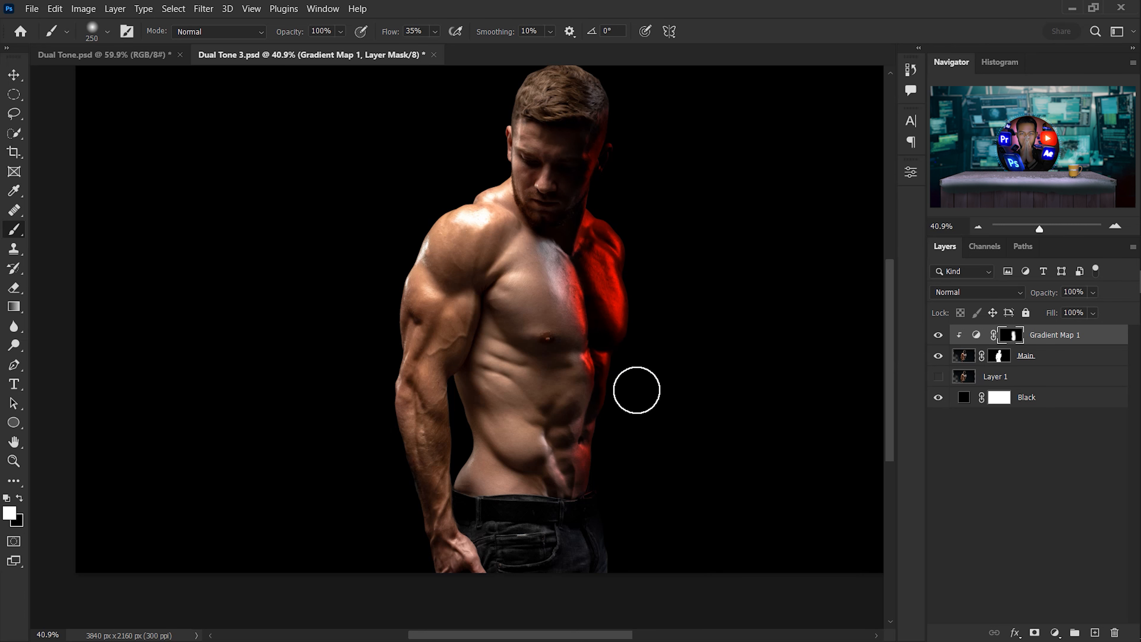
{"action": "mouse_move", "coordinate": [622, 464]}
{"action": "left_mouse_down"}
{"action": "mouse_move", "coordinate": [616, 617]}
{"action": "mouse_move", "coordinate": [582, 610]}
{"action": "left_mouse_up"}
{"action": "mouse_move", "coordinate": [588, 544]}
{"action": "left_mouse_down"}
{"action": "mouse_move", "coordinate": [598, 601]}
{"action": "mouse_move", "coordinate": [589, 544]}
{"action": "mouse_move", "coordinate": [547, 607]}
{"action": "left_mouse_up"}
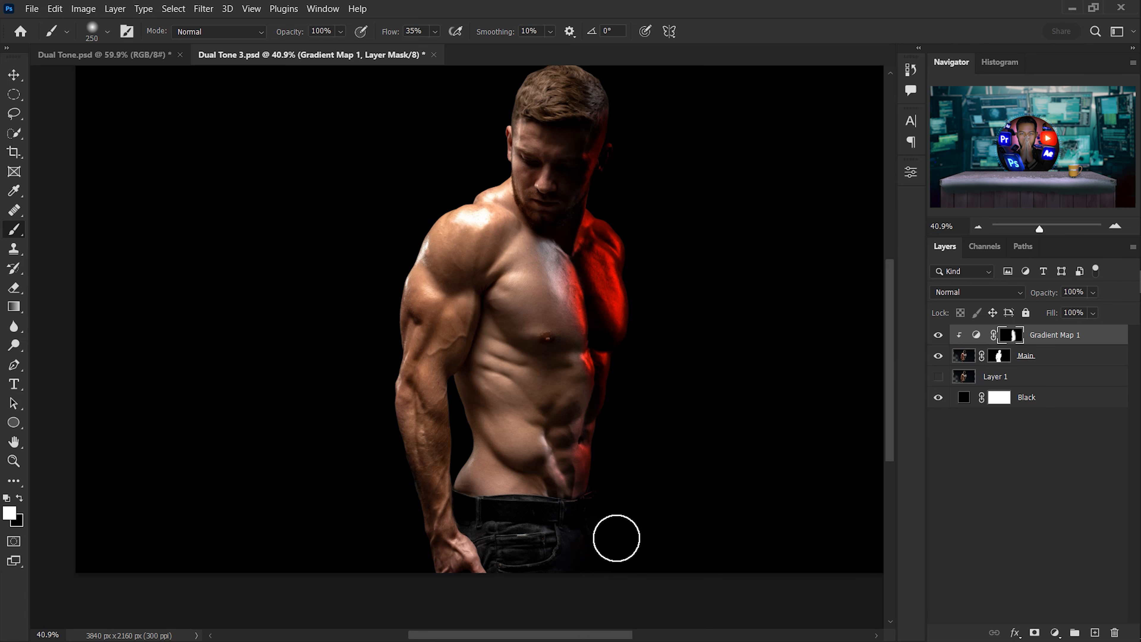
{"action": "mouse_move", "coordinate": [609, 316]}
{"action": "left_mouse_down"}
{"action": "mouse_move", "coordinate": [575, 242]}
{"action": "mouse_move", "coordinate": [563, 246]}
{"action": "mouse_move", "coordinate": [591, 324]}
{"action": "mouse_move", "coordinate": [568, 252]}
{"action": "left_mouse_up"}
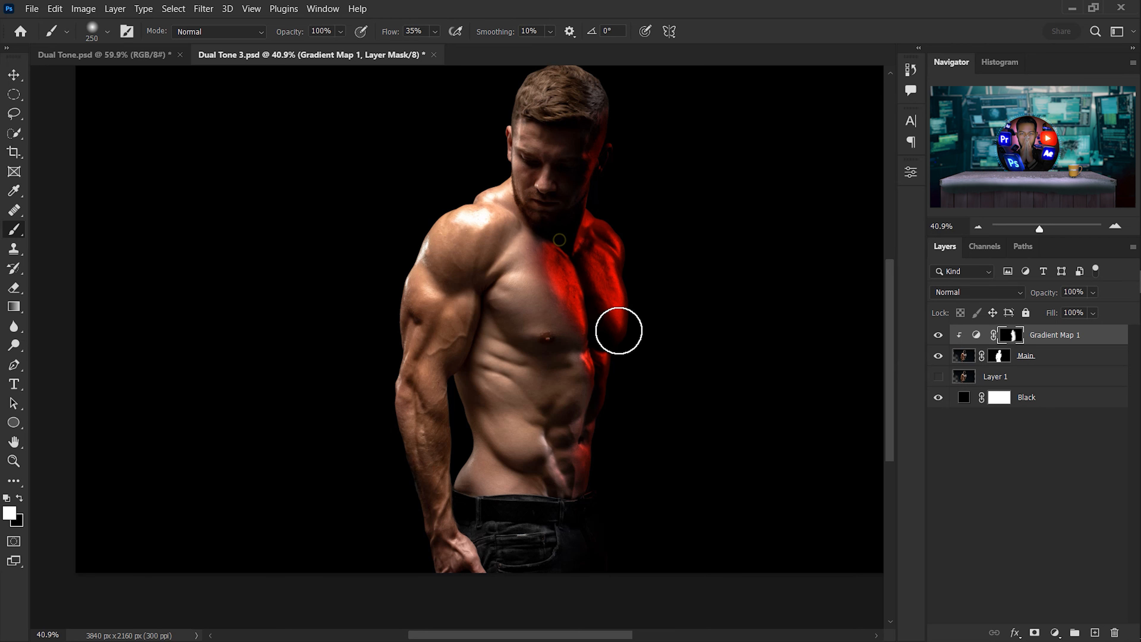
- Duplicate the Gradient Map 1 layer and invert the copy's layer mask
{"action": "left_click_drag", "start_coordinate": [1026, 350], "coordinate": [1097, 627]}
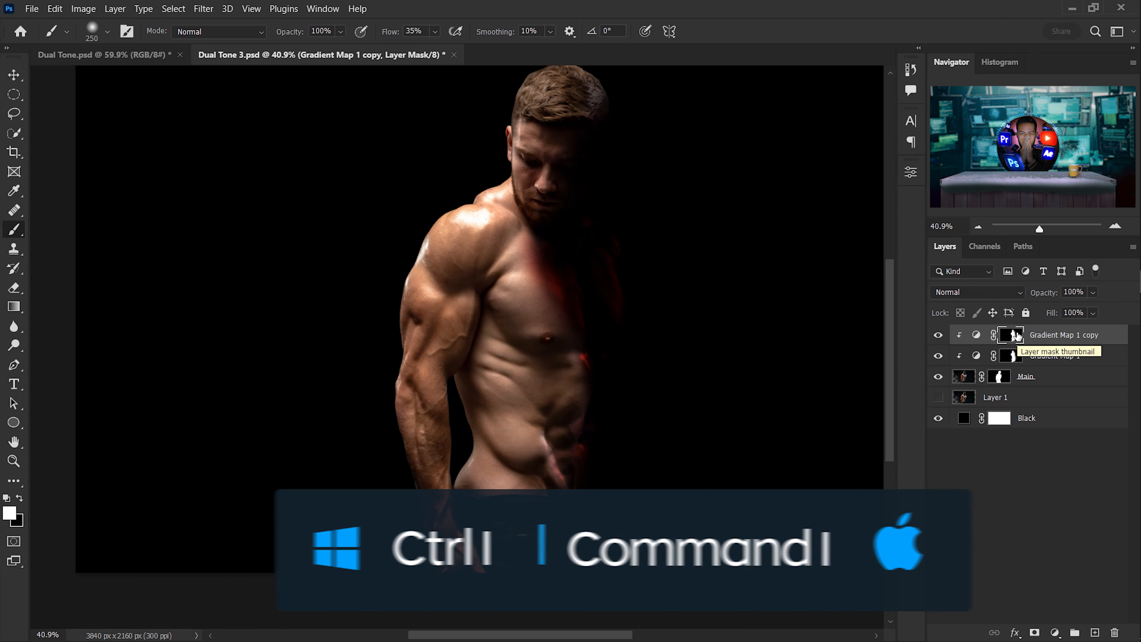
{"action": "key", "text": "ctrl+i"}
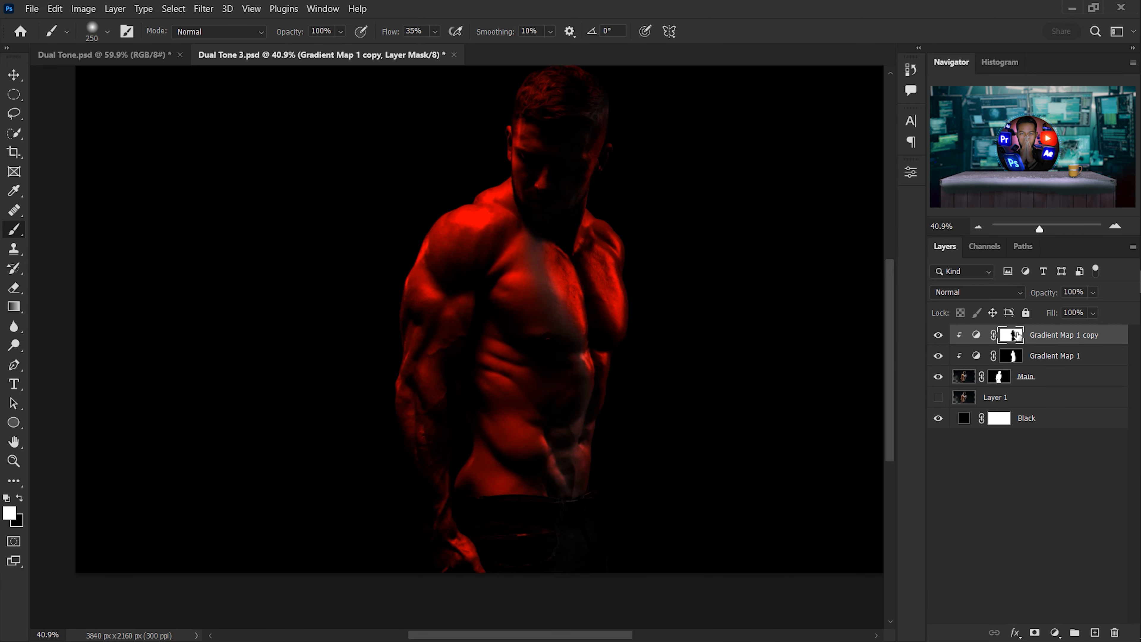
- Rename the original gradient map layer as Red and its copy as Blue
{"action": "double_click", "coordinate": [1054, 355]}
{"action": "type", "text": "Red"}
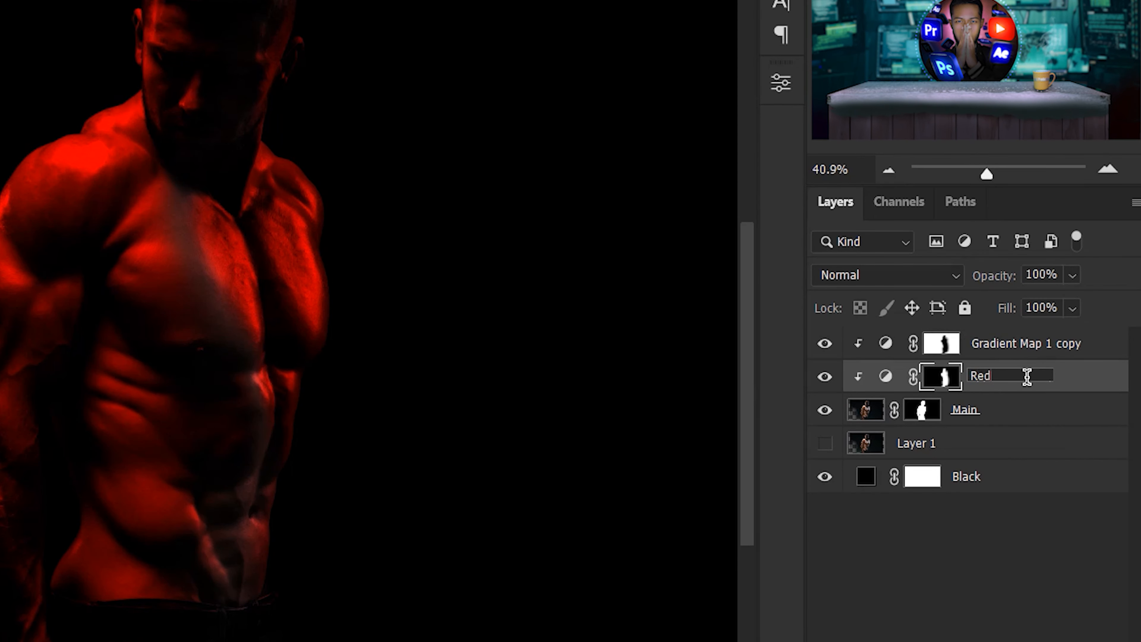
{"action": "key", "text": "Return"}
{"action": "double_click", "coordinate": [1018, 352]}
{"action": "type", "text": "Blue"}
{"action": "key", "text": "Return"}
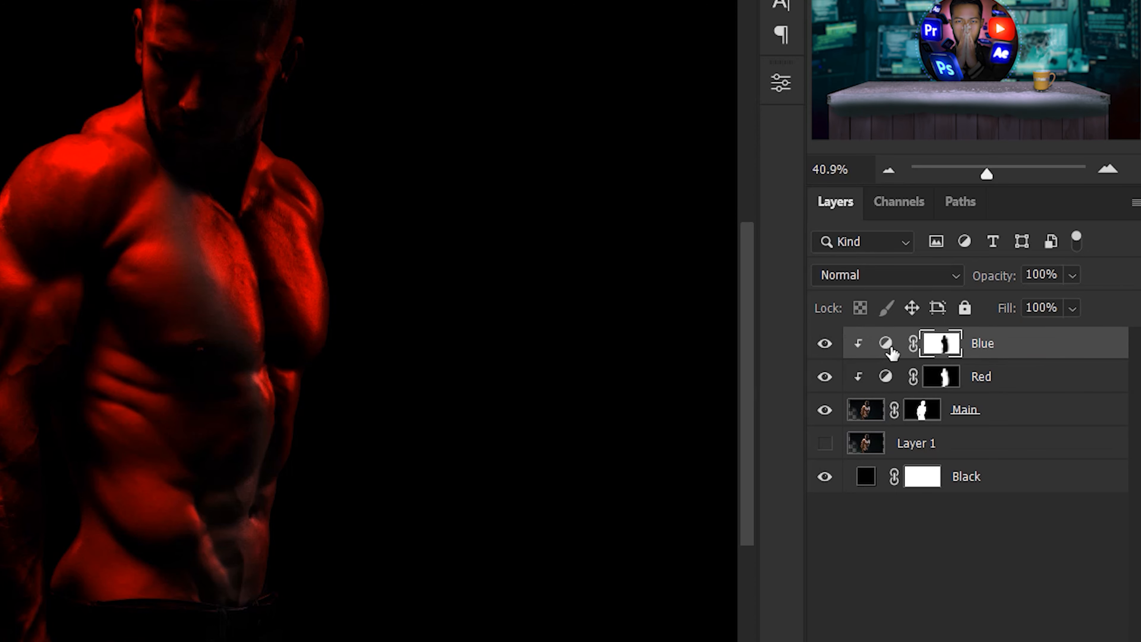
- Change the red end stop of the Blue layer's gradient to blue, 0012ff
{"action": "double_click", "coordinate": [886, 343]}
{"action": "left_click", "coordinate": [625, 170]}
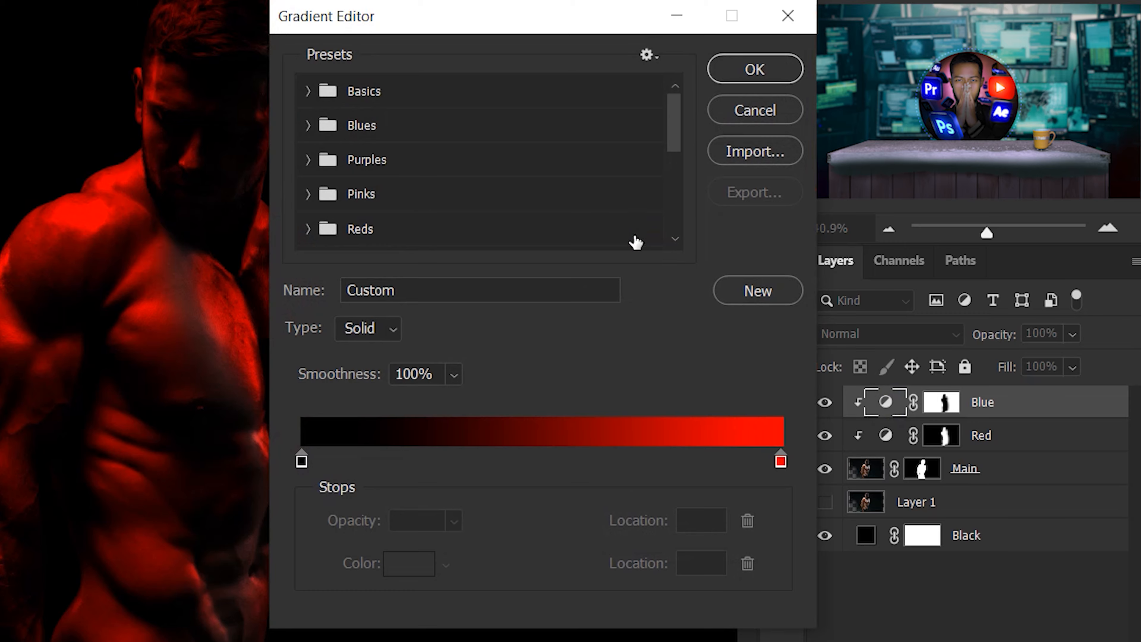
{"action": "left_click", "coordinate": [780, 466]}
{"action": "double_click", "coordinate": [780, 467]}
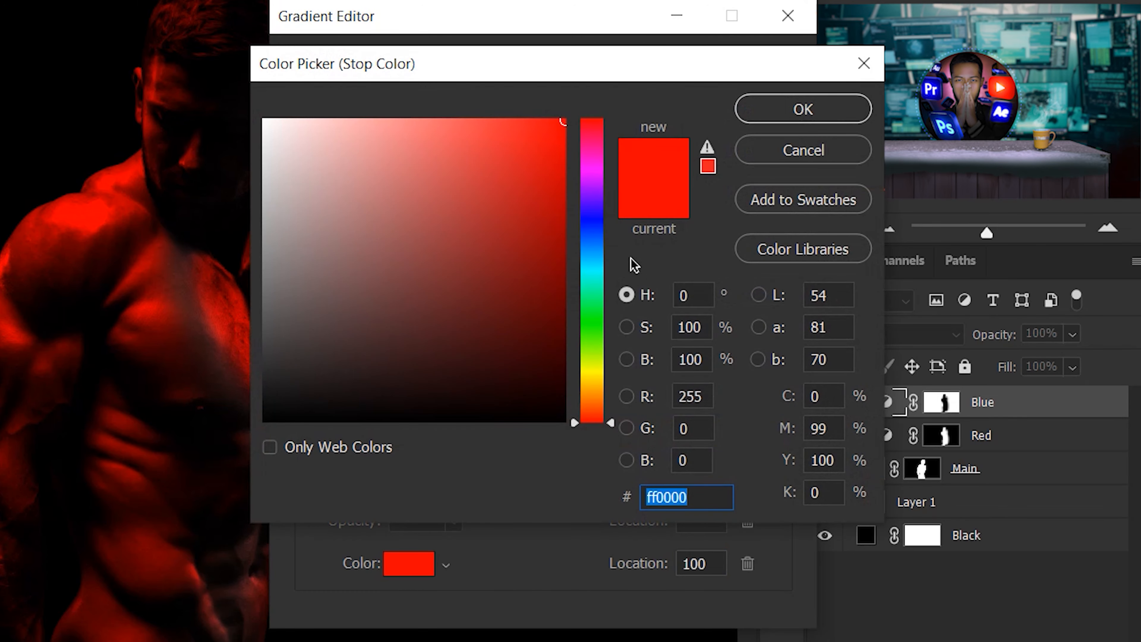
{"action": "left_click", "coordinate": [598, 225]}
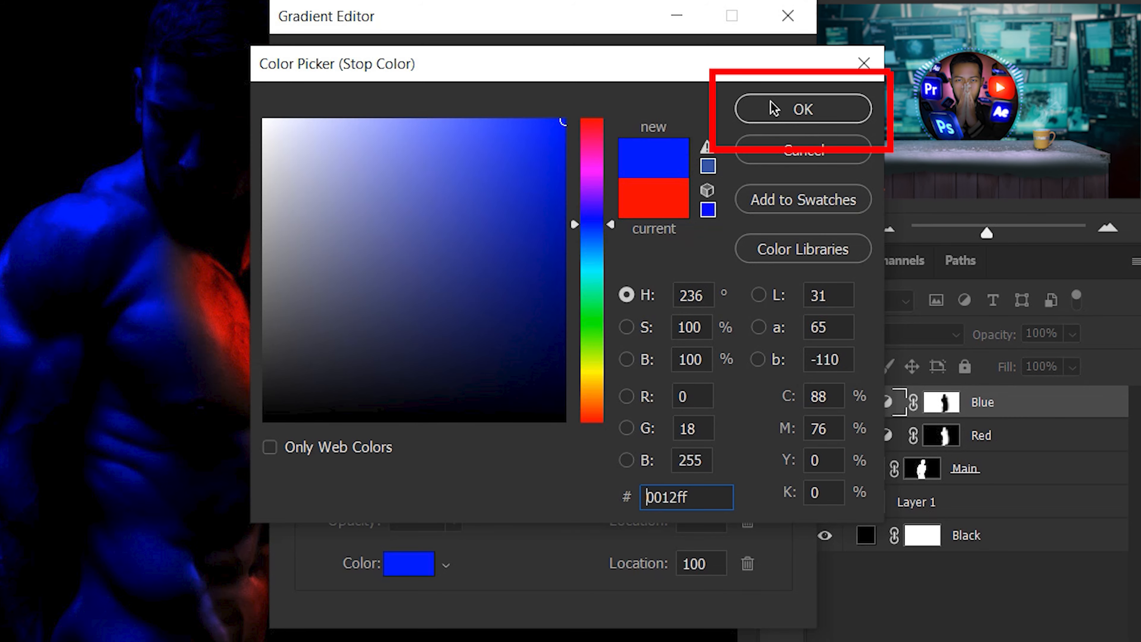
{"action": "left_click", "coordinate": [784, 104]}
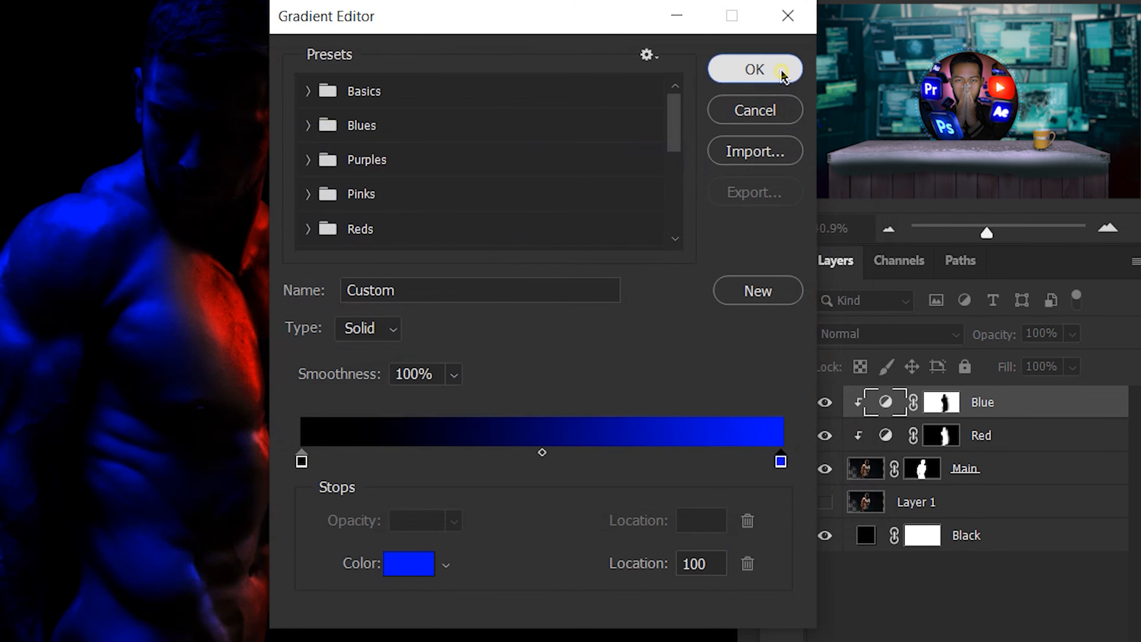
{"action": "left_click", "coordinate": [783, 72]}
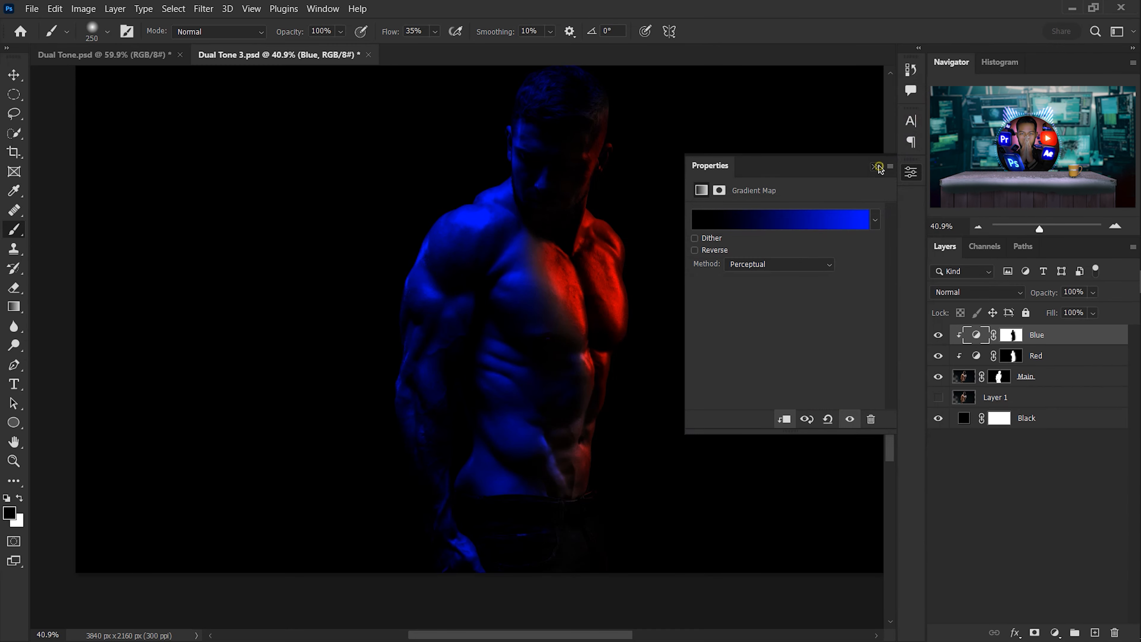
{"action": "left_click", "coordinate": [876, 167]}
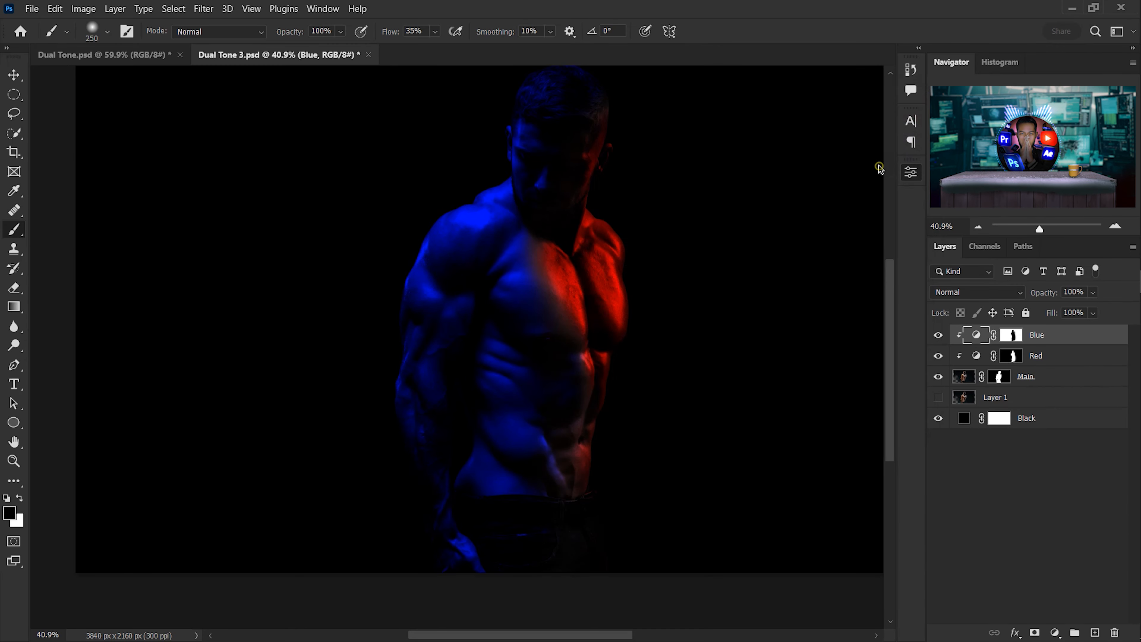
- Paint white on the Blue layer's mask over the middle of the chest and abdomen and down to the near hand and forearm
{"action": "left_click", "coordinate": [1010, 335]}
{"action": "key", "text": "x"}
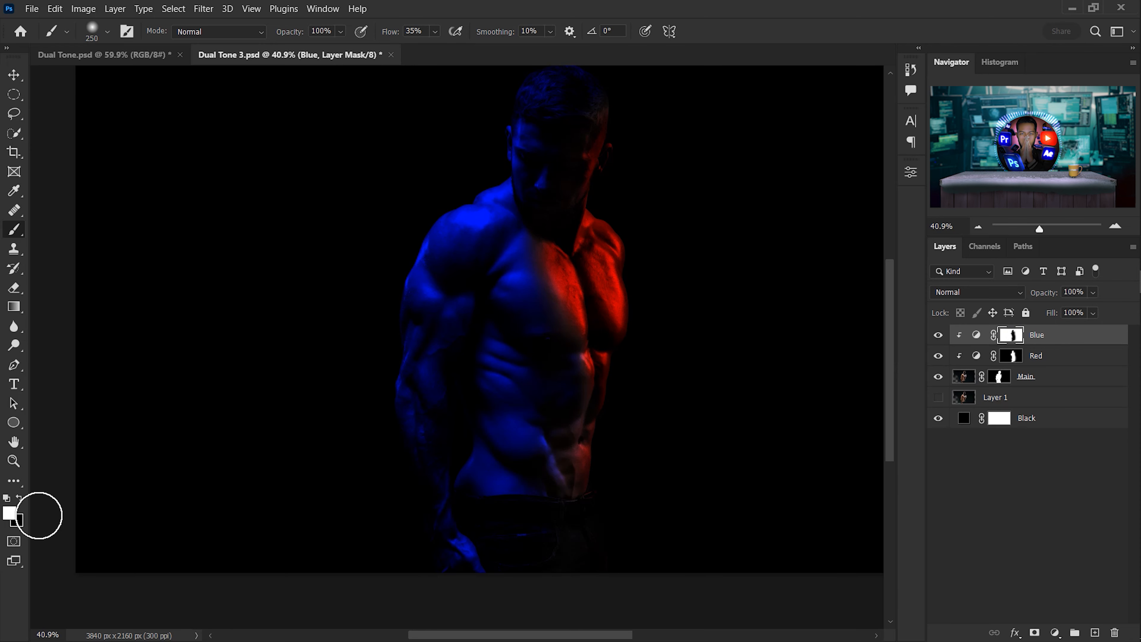
{"action": "mouse_move", "coordinate": [540, 307]}
{"action": "left_mouse_down"}
{"action": "mouse_move", "coordinate": [560, 398]}
{"action": "mouse_move", "coordinate": [548, 485]}
{"action": "mouse_move", "coordinate": [561, 364]}
{"action": "mouse_move", "coordinate": [549, 404]}
{"action": "left_mouse_up"}
{"action": "mouse_move", "coordinate": [548, 407]}
{"action": "left_mouse_down"}
{"action": "mouse_move", "coordinate": [522, 458]}
{"action": "mouse_move", "coordinate": [486, 395]}
{"action": "mouse_move", "coordinate": [483, 482]}
{"action": "mouse_move", "coordinate": [524, 520]}
{"action": "mouse_move", "coordinate": [450, 561]}
{"action": "left_mouse_up"}
{"action": "left_click_drag", "start_coordinate": [448, 564], "coordinate": [424, 485]}
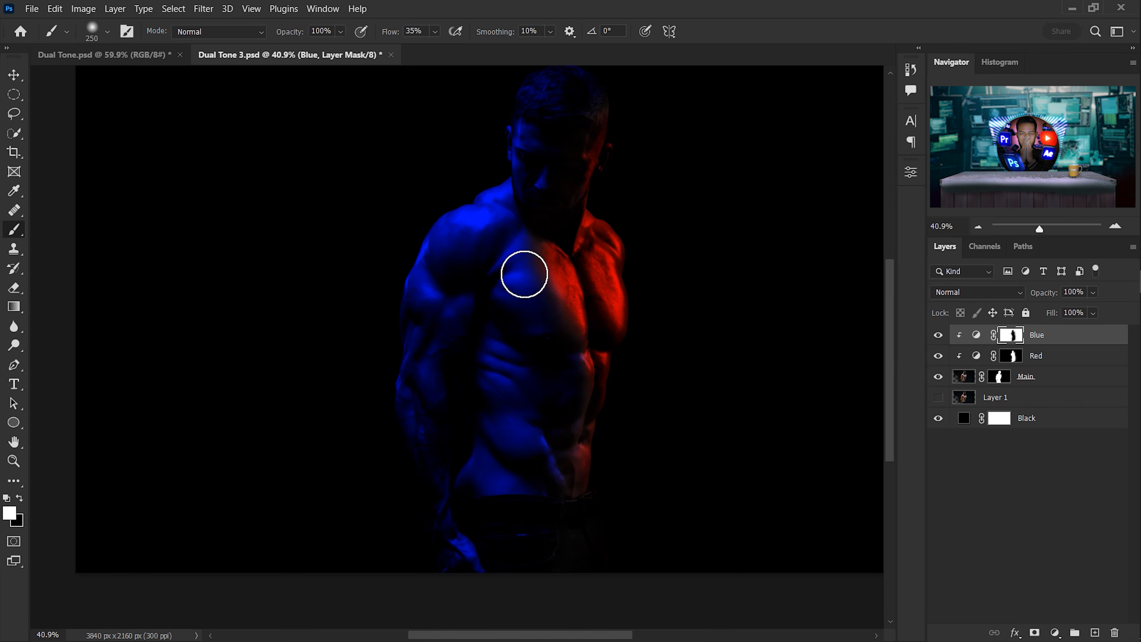
{"action": "scroll", "coordinate": [560, 235], "scroll_direction": "down", "scroll_amount": 2}
{"action": "scroll", "coordinate": [617, 163], "scroll_direction": "up", "scroll_amount": 1}
{"action": "scroll", "coordinate": [540, 180], "scroll_direction": "up", "scroll_amount": 3}
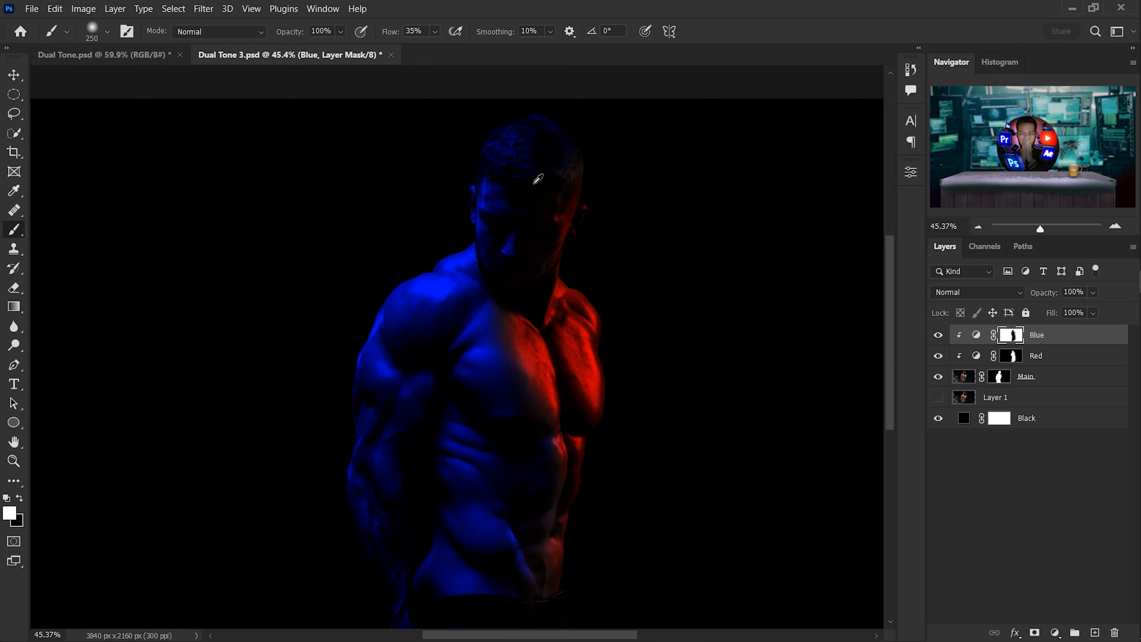
{"action": "scroll", "coordinate": [539, 180], "scroll_direction": "down", "scroll_amount": 1}
{"action": "scroll", "coordinate": [539, 181], "scroll_direction": "up", "scroll_amount": 1}
{"action": "scroll", "coordinate": [512, 515], "scroll_direction": "down", "scroll_amount": 2}
{"action": "scroll", "coordinate": [493, 613], "scroll_direction": "up", "scroll_amount": 2}
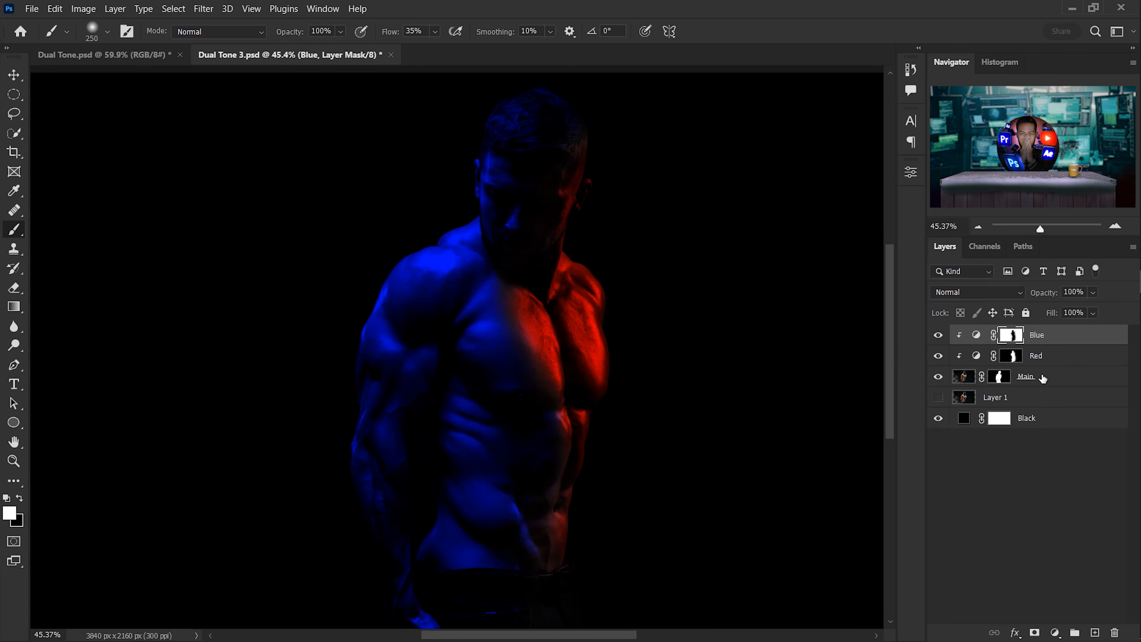
- In the Blue layer's Blend If settings, split the underlying layer's black slider to 0/20 and the current layer's white slider to 34/91
{"action": "right_click", "coordinate": [1065, 338]}
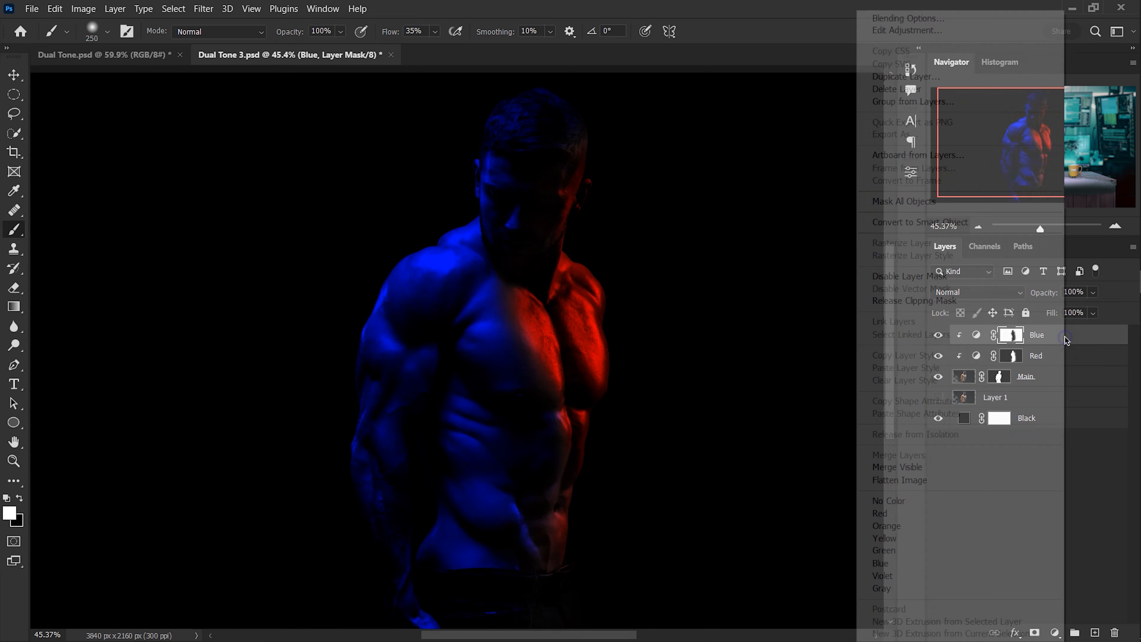
{"action": "left_click", "coordinate": [908, 19]}
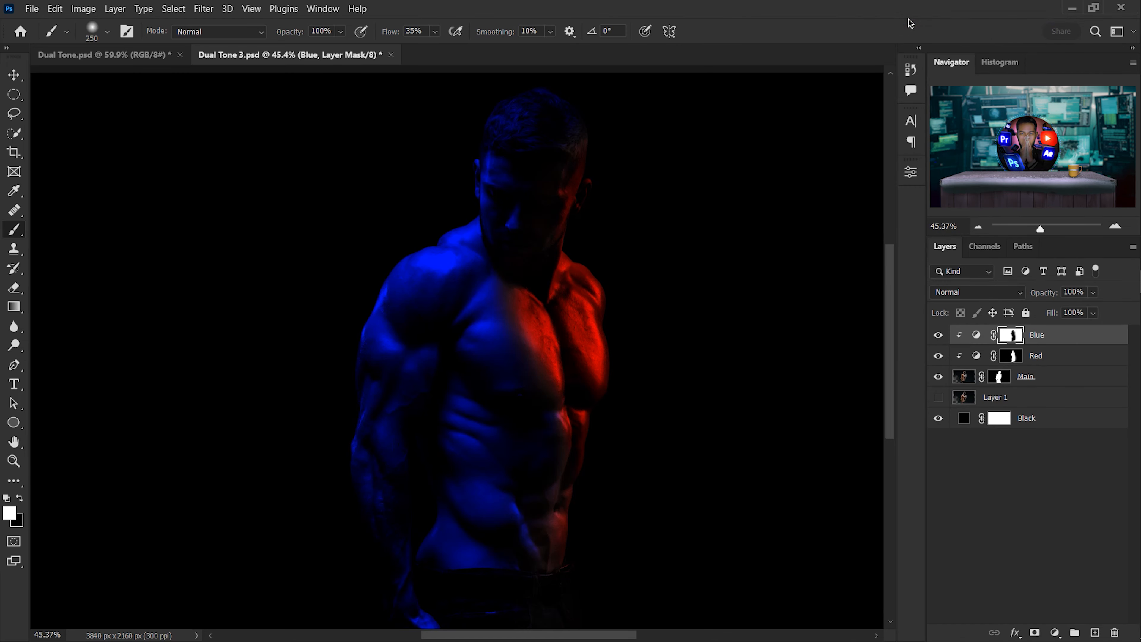
{"action": "left_click_drag", "start_coordinate": [640, 92], "coordinate": [670, 87]}
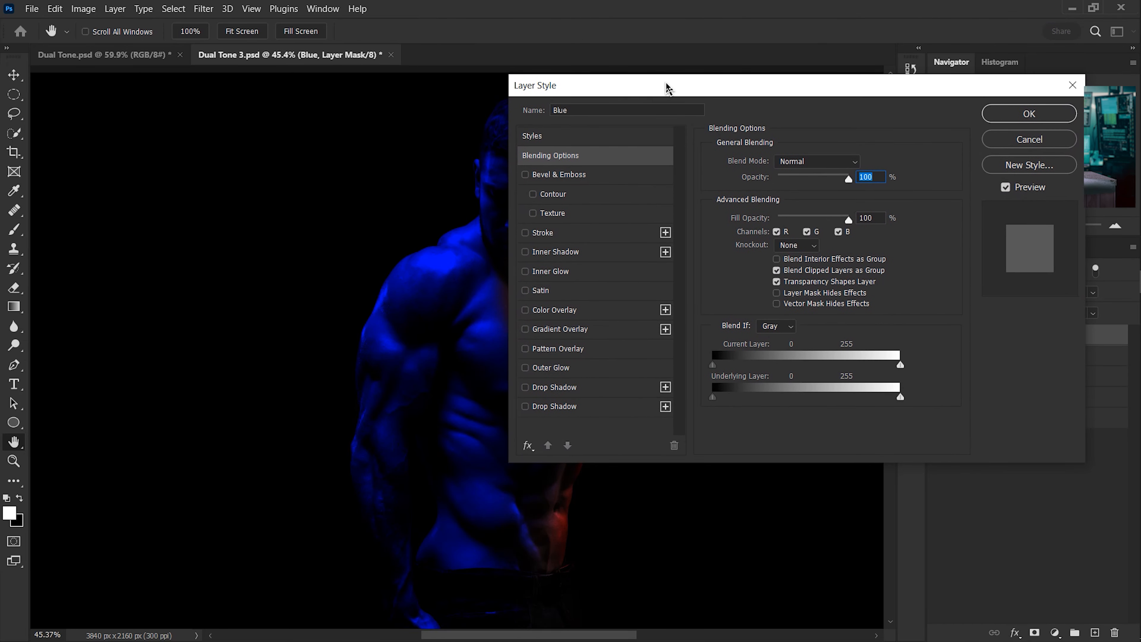
{"action": "left_click_drag", "start_coordinate": [565, 92], "coordinate": [603, 91]}
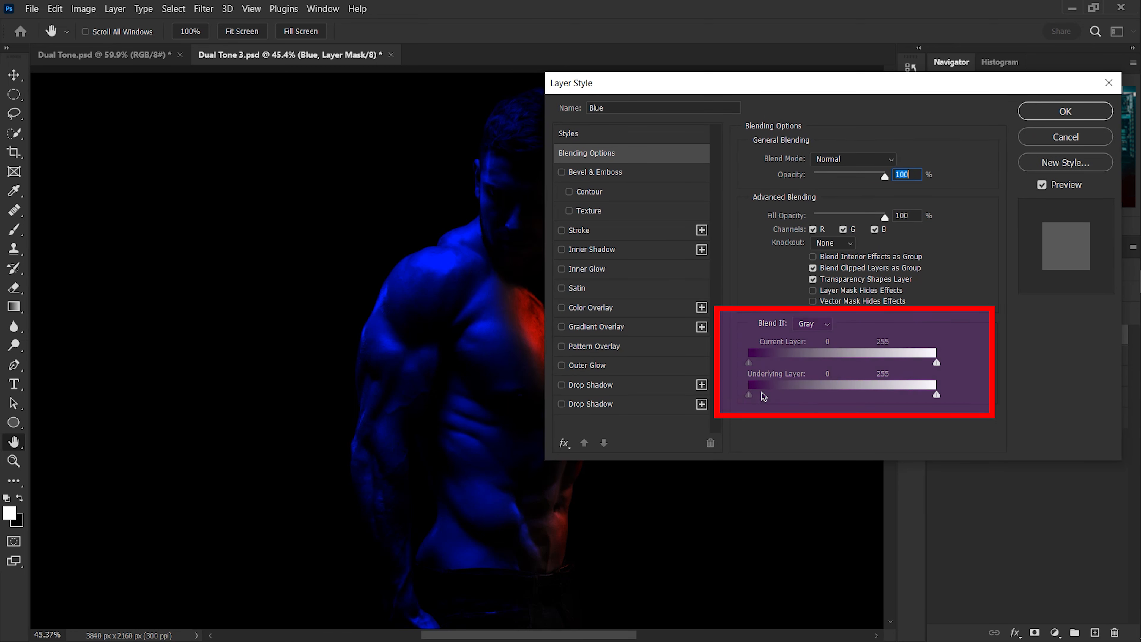
{"action": "left_click_drag", "start_coordinate": [752, 398], "coordinate": [770, 400]}
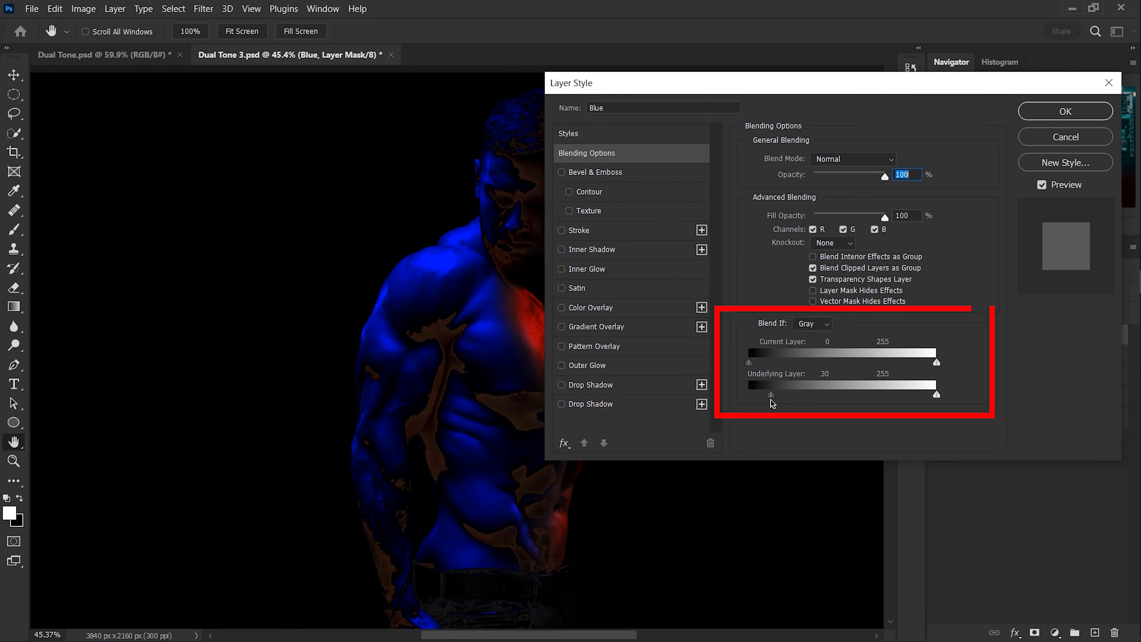
{"action": "key", "text": "alt"}
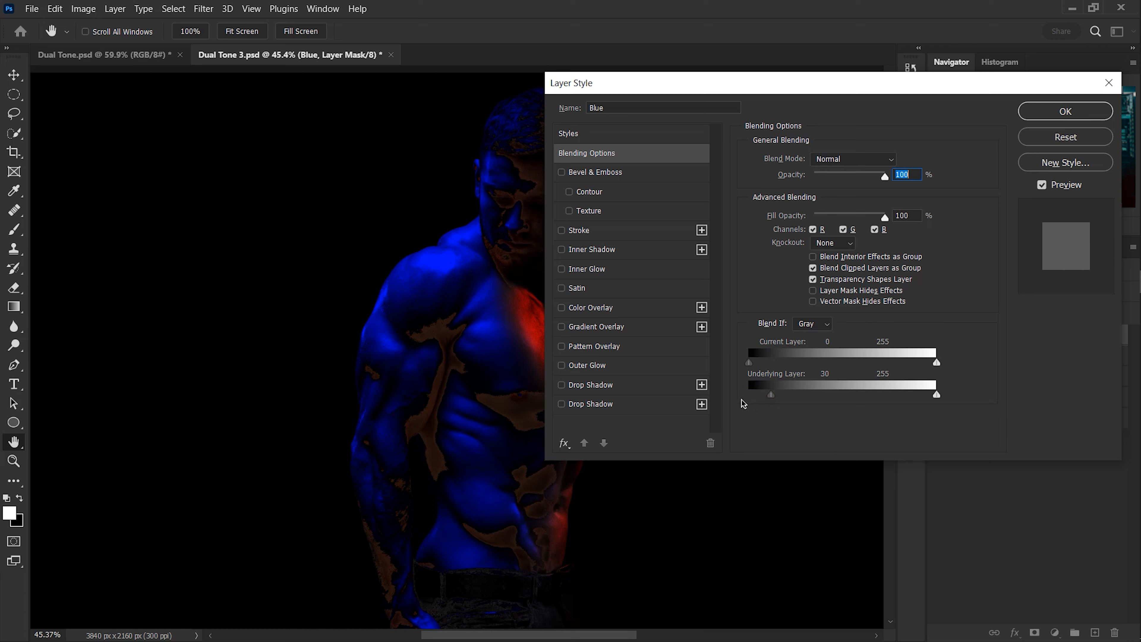
{"action": "left_click_drag", "start_coordinate": [770, 397], "coordinate": [743, 400]}
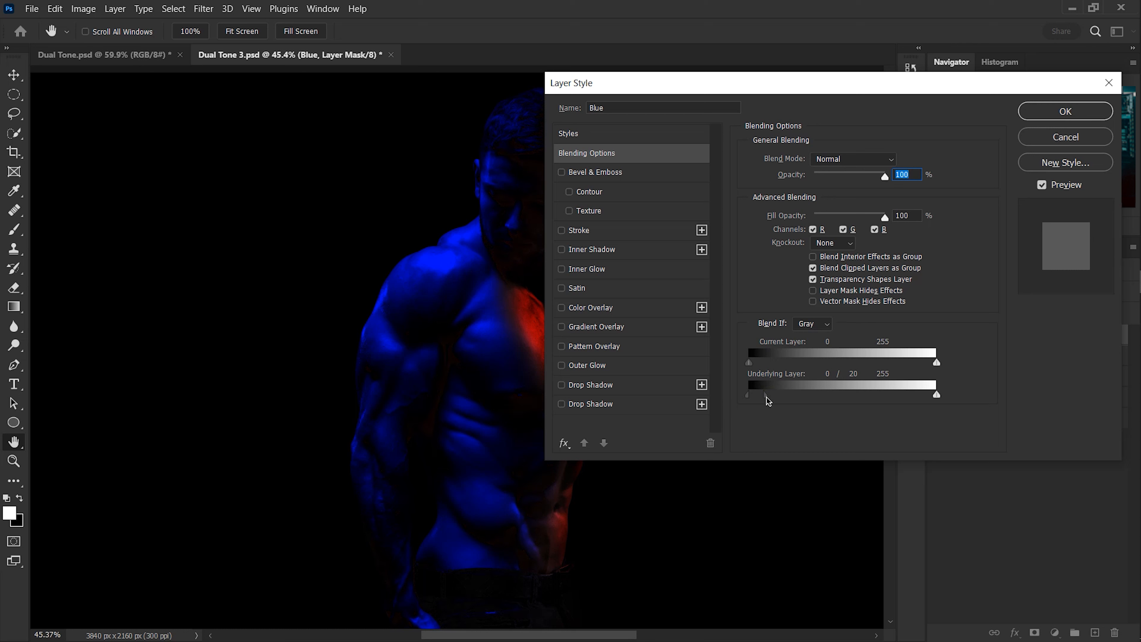
{"action": "mouse_move", "coordinate": [936, 363]}
{"action": "left_mouse_down"}
{"action": "mouse_move", "coordinate": [755, 367]}
{"action": "mouse_move", "coordinate": [811, 363]}
{"action": "mouse_move", "coordinate": [821, 377]}
{"action": "mouse_move", "coordinate": [774, 361]}
{"action": "left_mouse_up"}
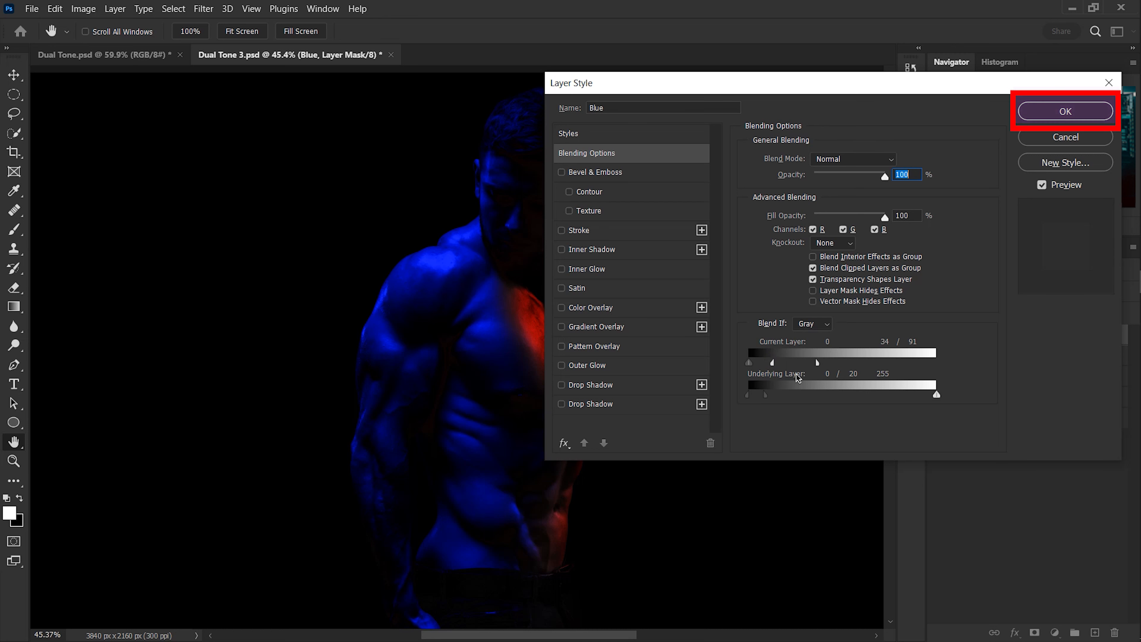
{"action": "key", "text": "Return"}
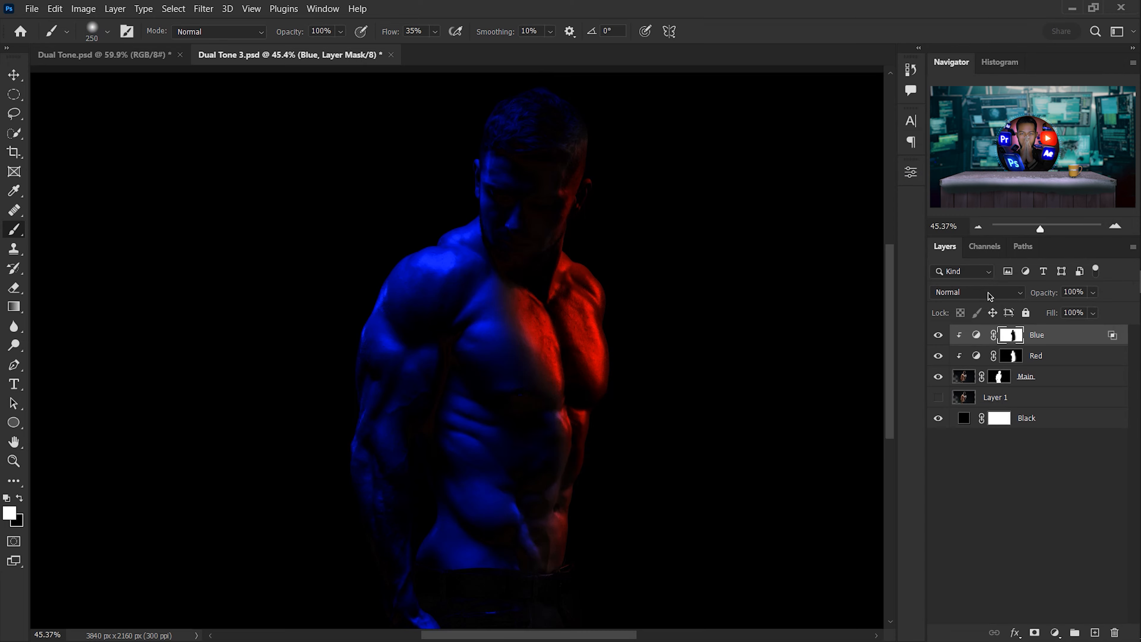
- In the Red layer's Blend If settings, split the underlying layer's black slider to 0/30 and the current layer's white slider to 59/109
{"action": "right_click", "coordinate": [1053, 356]}
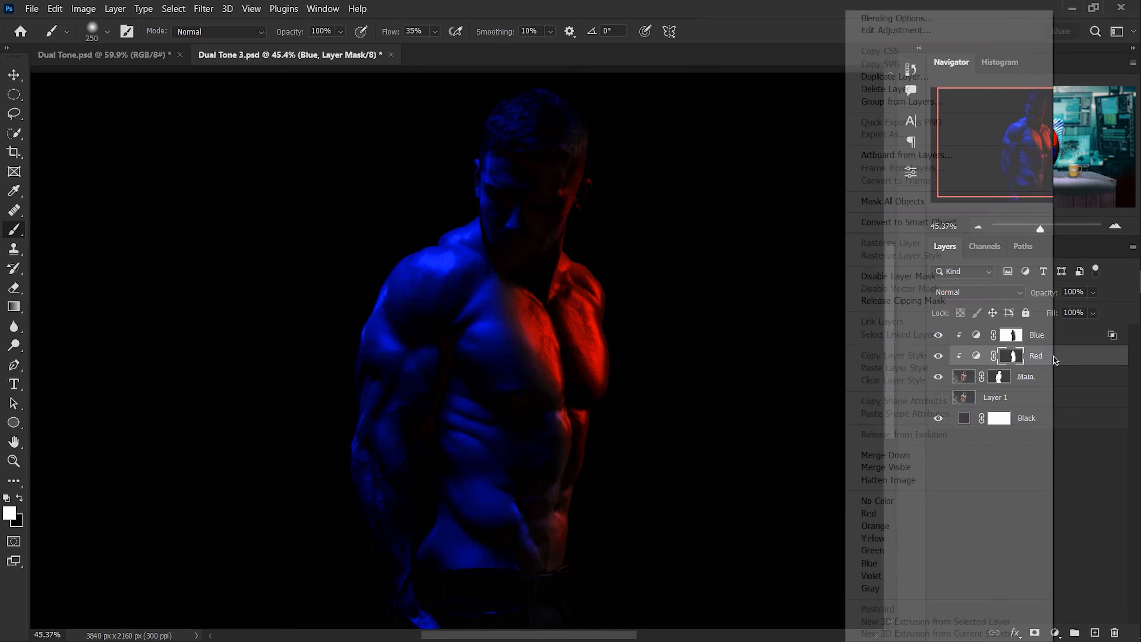
{"action": "left_click", "coordinate": [991, 23]}
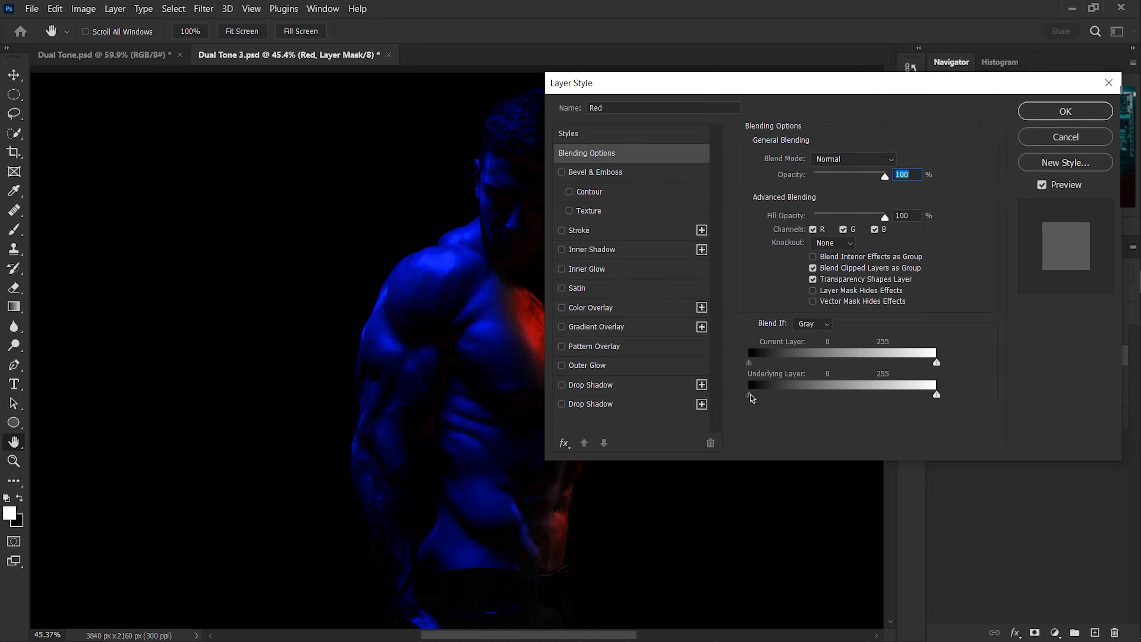
{"action": "left_click_drag", "start_coordinate": [686, 90], "coordinate": [804, 95]}
{"action": "left_click_drag", "start_coordinate": [865, 399], "coordinate": [900, 400]}
{"action": "left_click_drag", "start_coordinate": [1054, 368], "coordinate": [912, 367]}
{"action": "left_click_drag", "start_coordinate": [1056, 94], "coordinate": [803, 130]}
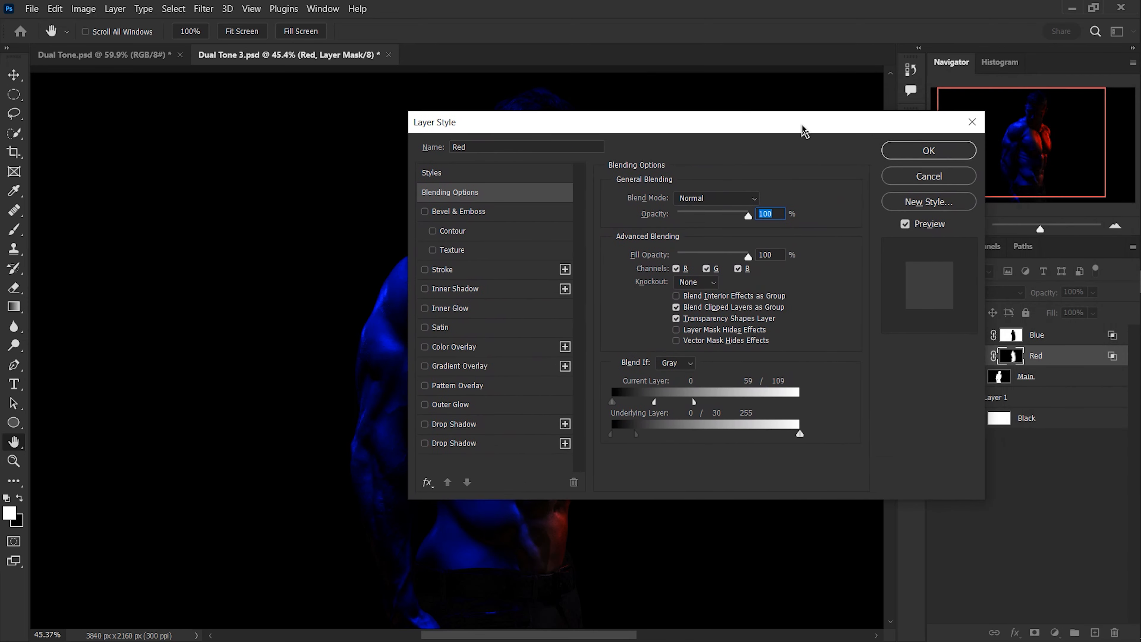
{"action": "left_click", "coordinate": [928, 150]}
{"action": "key", "text": "b"}
{"action": "key", "text": "ctrl+0"}
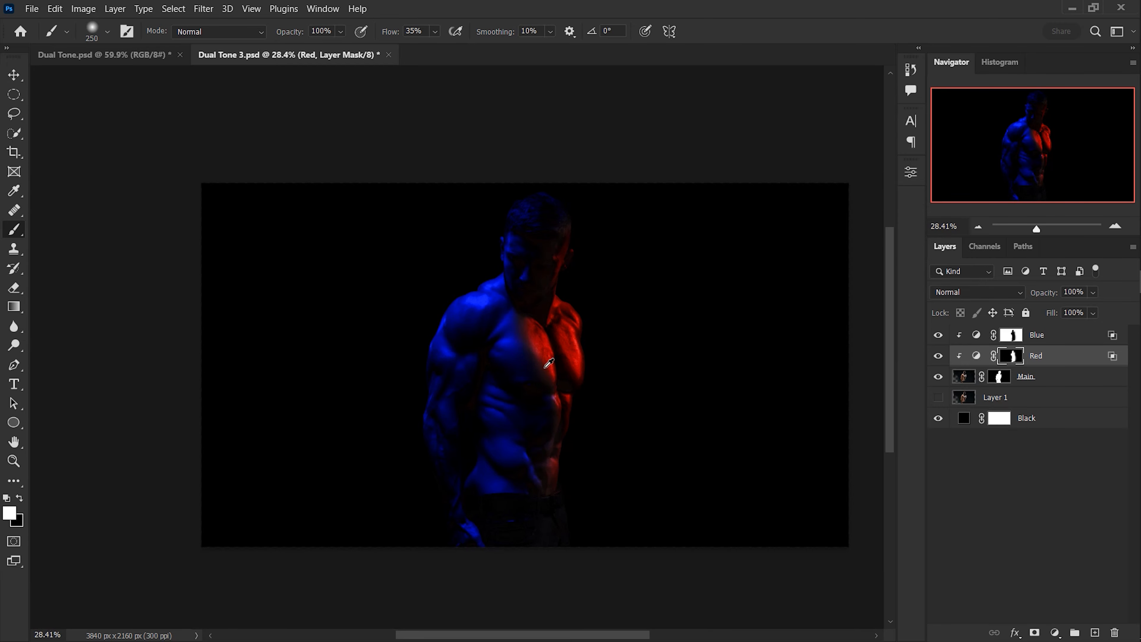
{"action": "scroll", "coordinate": [582, 547], "scroll_direction": "up", "scroll_amount": 5}
{"action": "scroll", "coordinate": [592, 407], "scroll_direction": "down", "scroll_amount": 4}
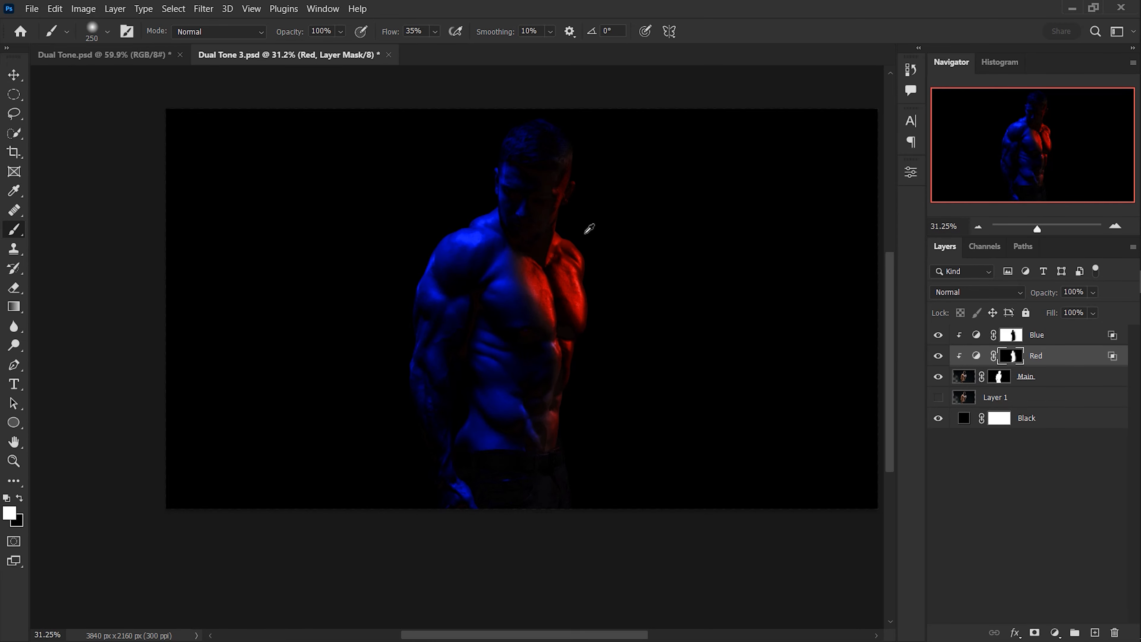
- Add a Levels adjustment directly above the Main layer, clipped to it, with input levels of 4, 0.96 and 183
{"action": "scroll", "coordinate": [589, 229], "scroll_direction": "up", "scroll_amount": 1}
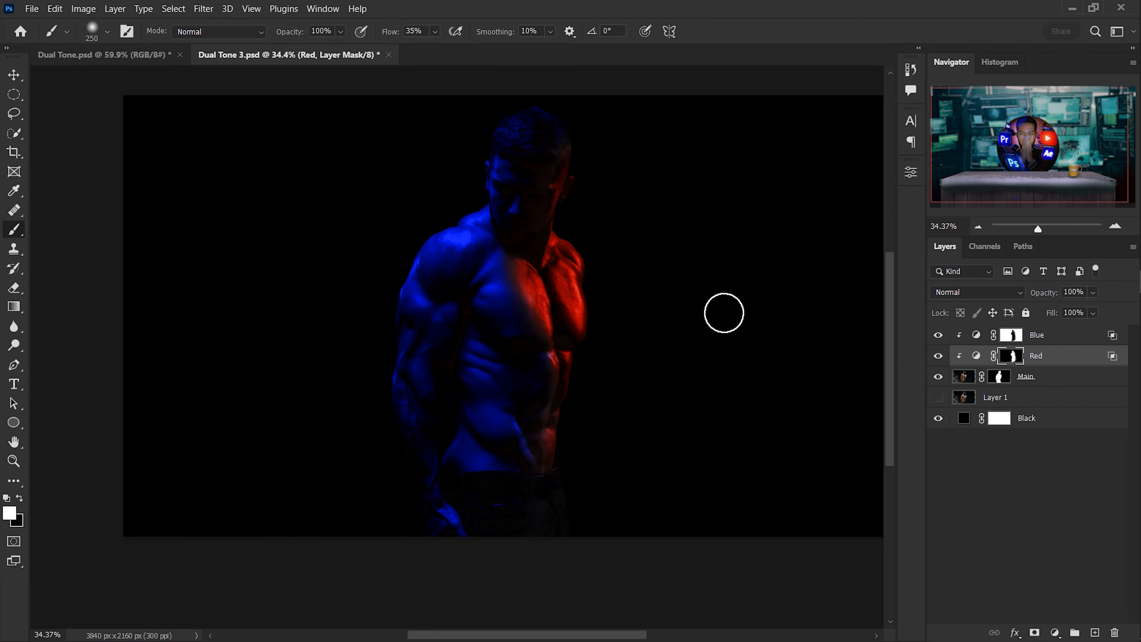
{"action": "left_click", "coordinate": [1033, 379]}
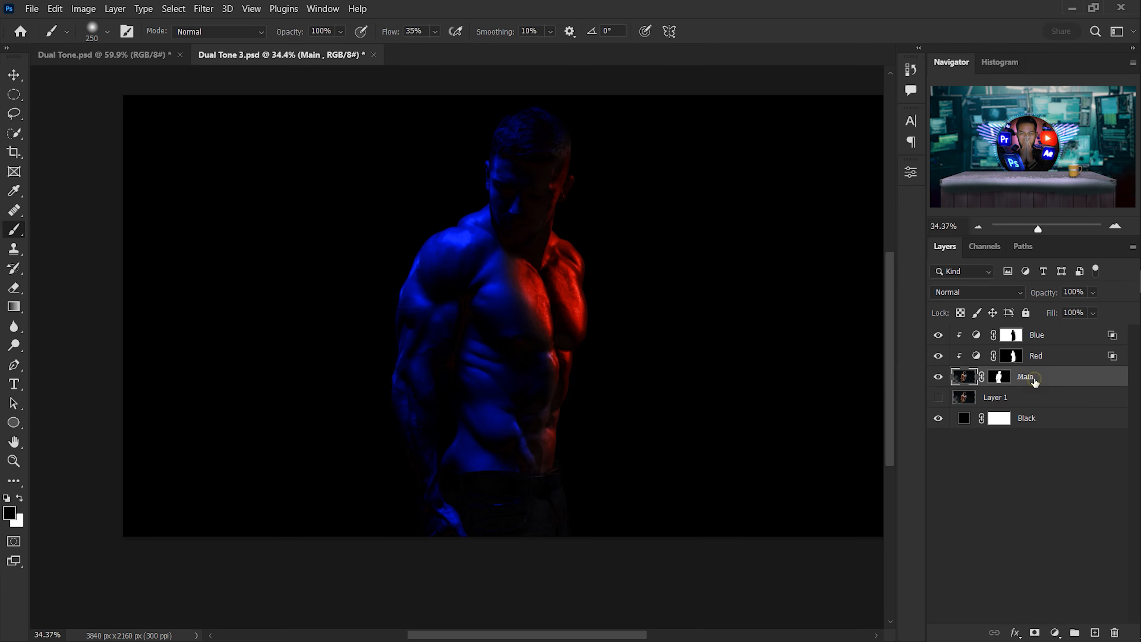
{"action": "left_click", "coordinate": [1057, 634]}
{"action": "left_click", "coordinate": [1064, 432]}
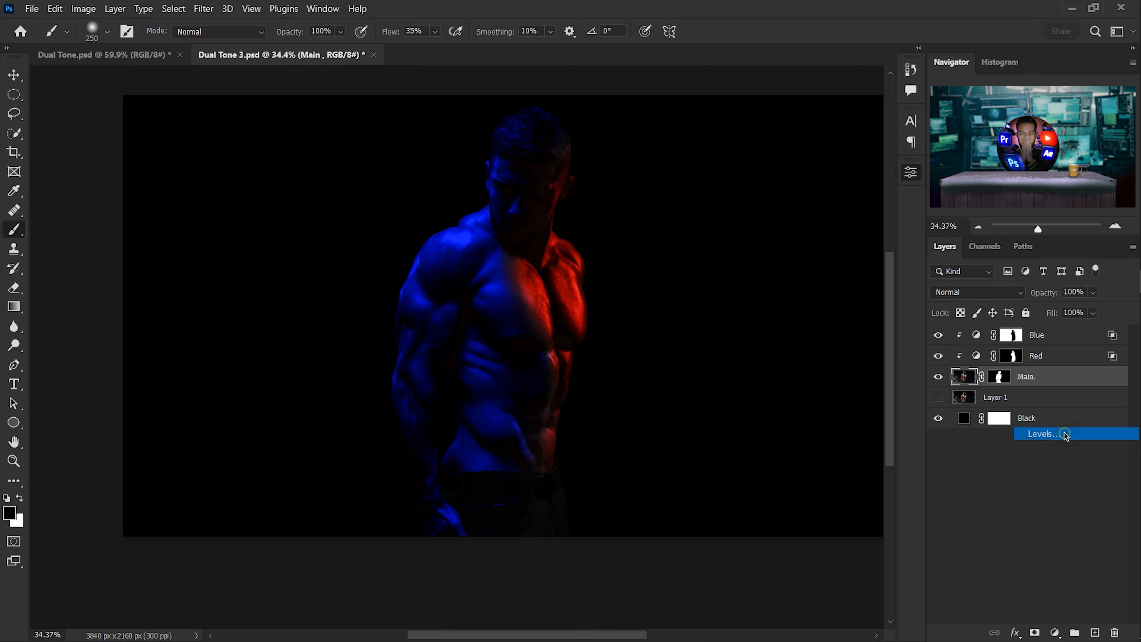
{"action": "left_click_drag", "start_coordinate": [875, 322], "coordinate": [843, 324]}
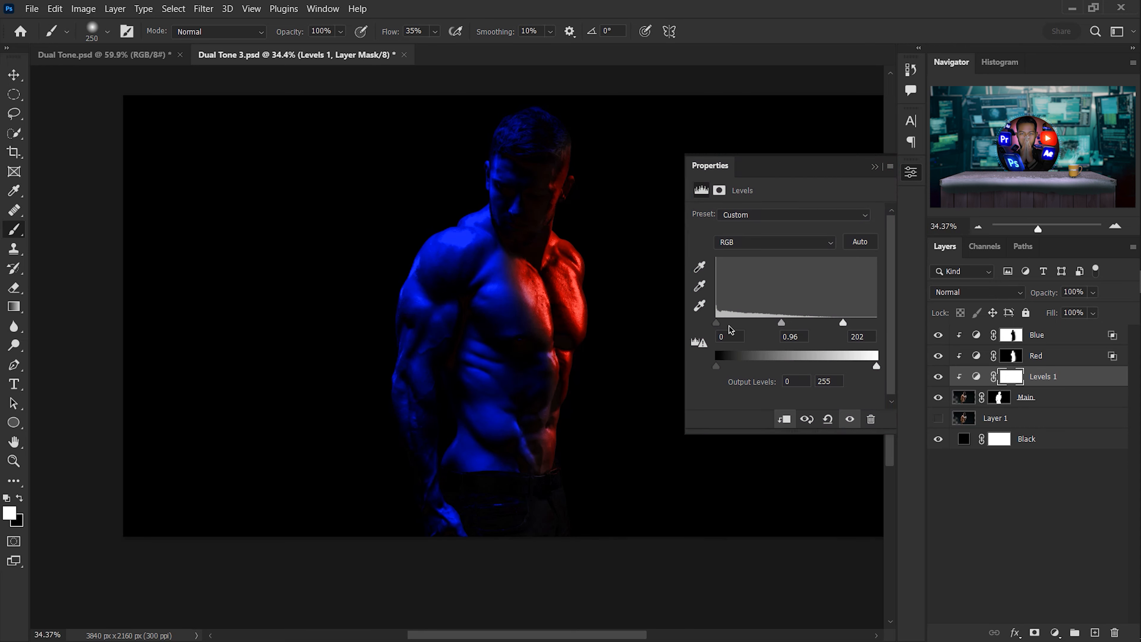
{"action": "left_click_drag", "start_coordinate": [716, 323], "coordinate": [717, 324]}
{"action": "mouse_move", "coordinate": [843, 324]}
{"action": "left_mouse_down"}
{"action": "mouse_move", "coordinate": [815, 324]}
{"action": "mouse_move", "coordinate": [831, 325]}
{"action": "left_mouse_up"}
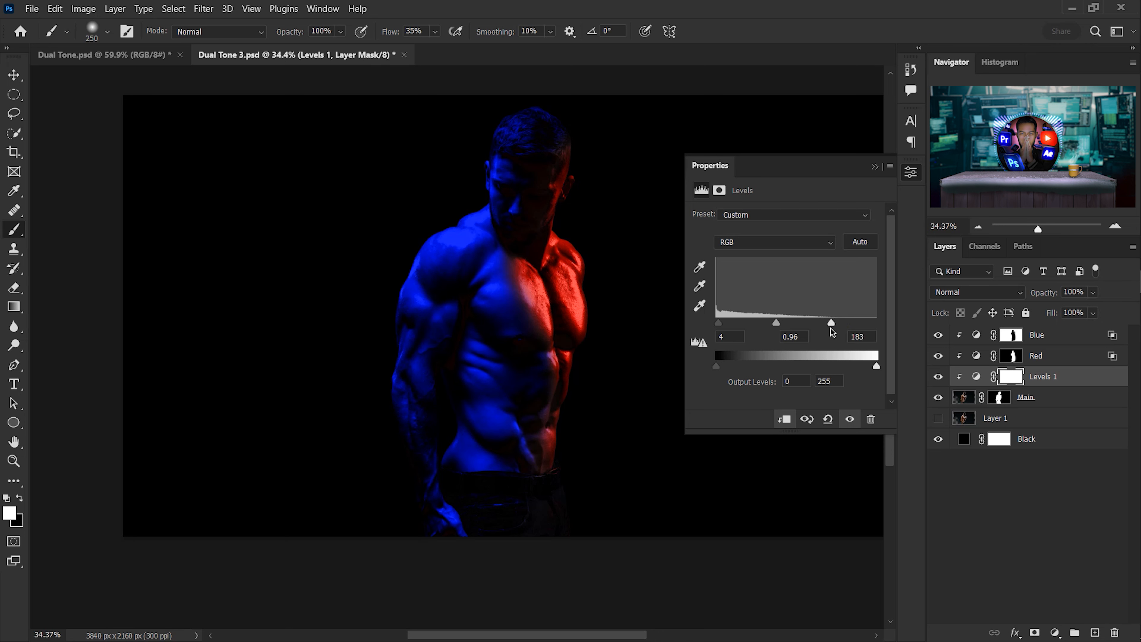
- Open the Blue layer's blending options and move the dialog clear of the man on the canvas
{"action": "double_click", "coordinate": [1112, 335]}
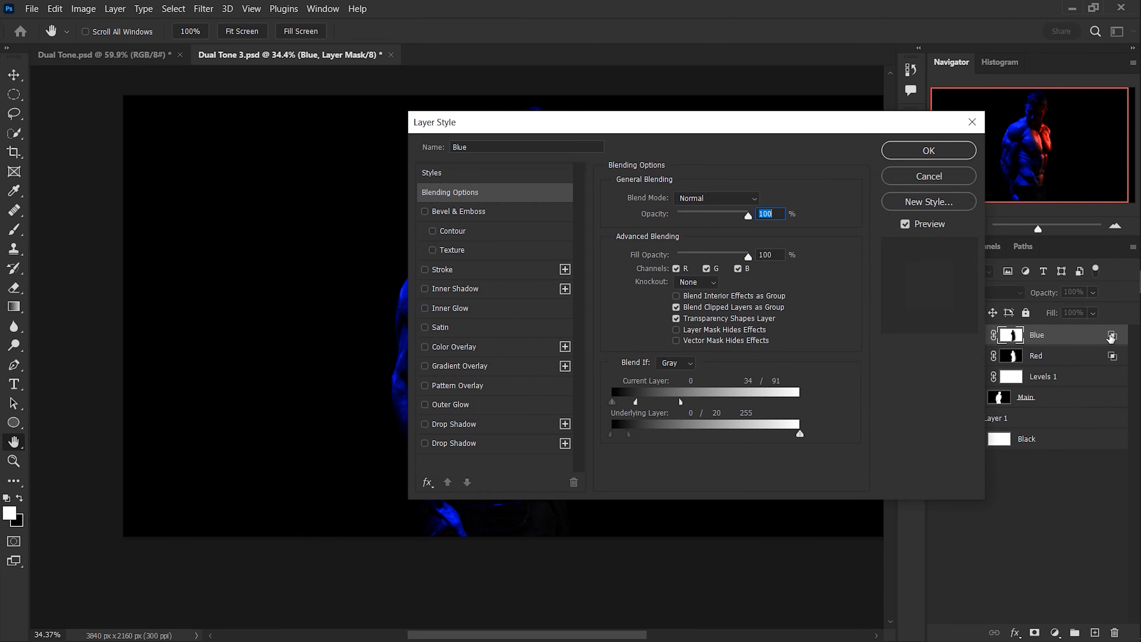
{"action": "left_click_drag", "start_coordinate": [764, 122], "coordinate": [1043, 126]}
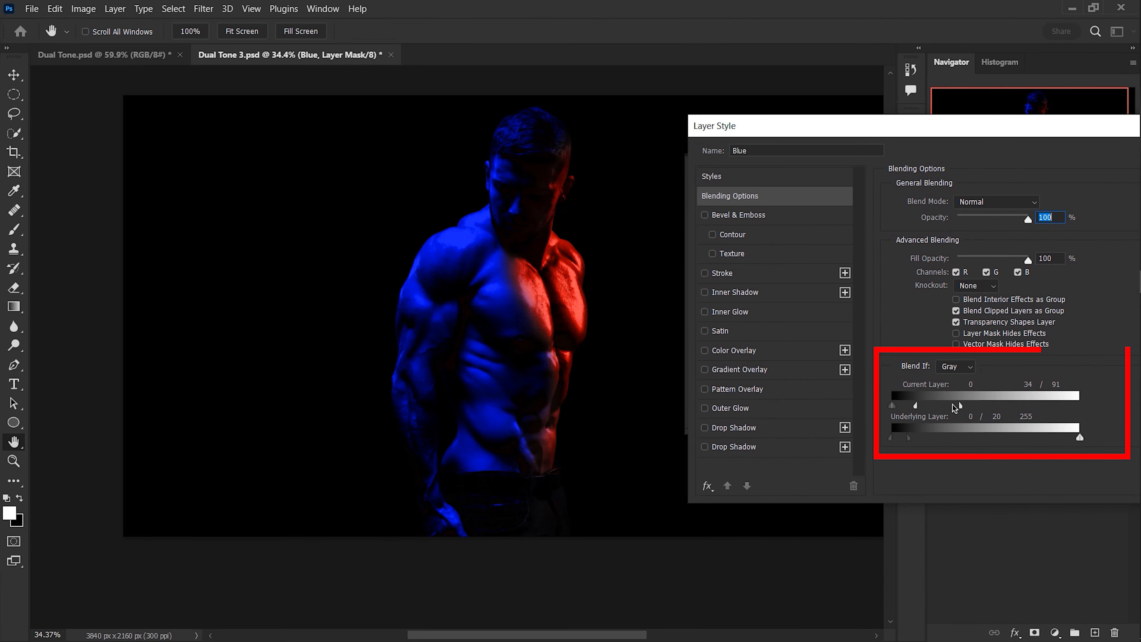